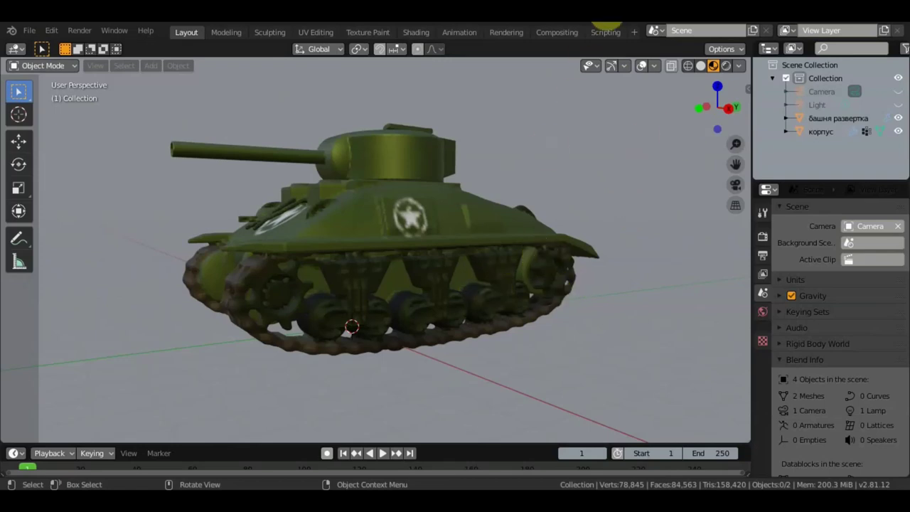
# Turn off viewport overlays and orbit the view to a new angle
pyautogui.scroll(-1, 525, 274)
pyautogui.scroll(-2, 524, 273)
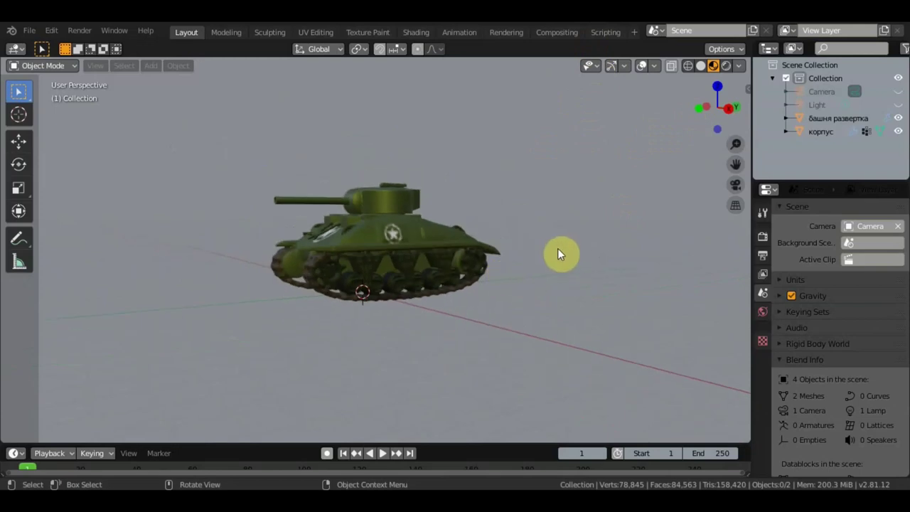
pyautogui.click(640, 66)
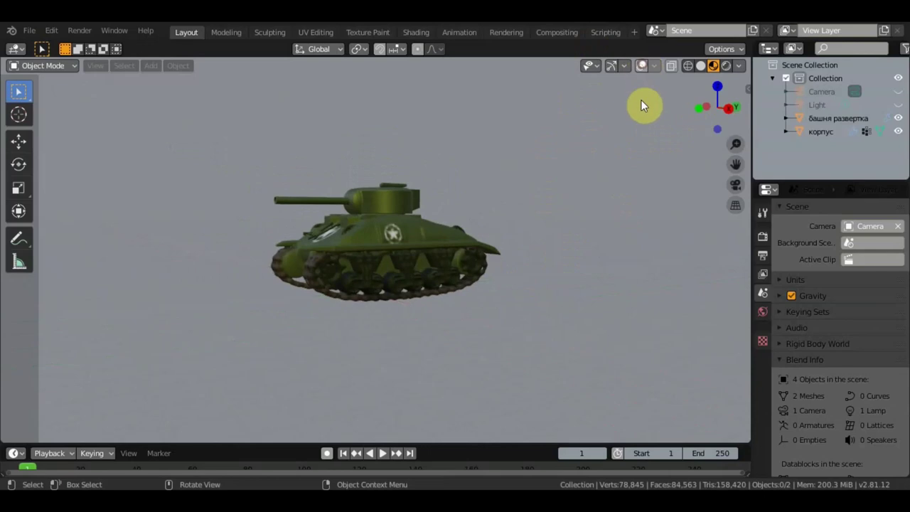
pyautogui.moveTo(619, 142)
pyautogui.mouseDown(button='middle')
pyautogui.moveTo(661, 173)
pyautogui.moveTo(599, 178)
pyautogui.moveTo(533, 216)
pyautogui.mouseUp(button='middle')
pyautogui.scroll(2, 533, 213)
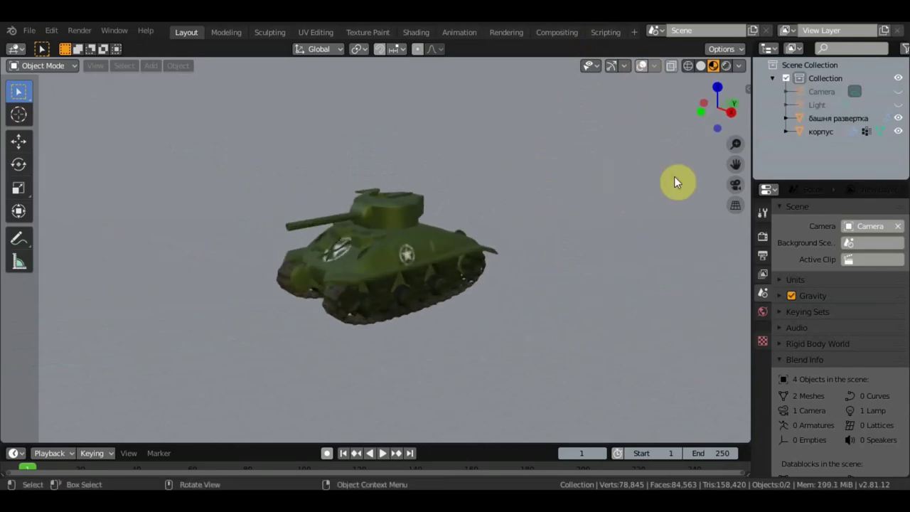
# Unhide the Camera and Light in the Outliner, restore overlays, and select the Light
pyautogui.click(897, 91)
pyautogui.click(897, 104)
pyautogui.scroll(-2, 527, 288)
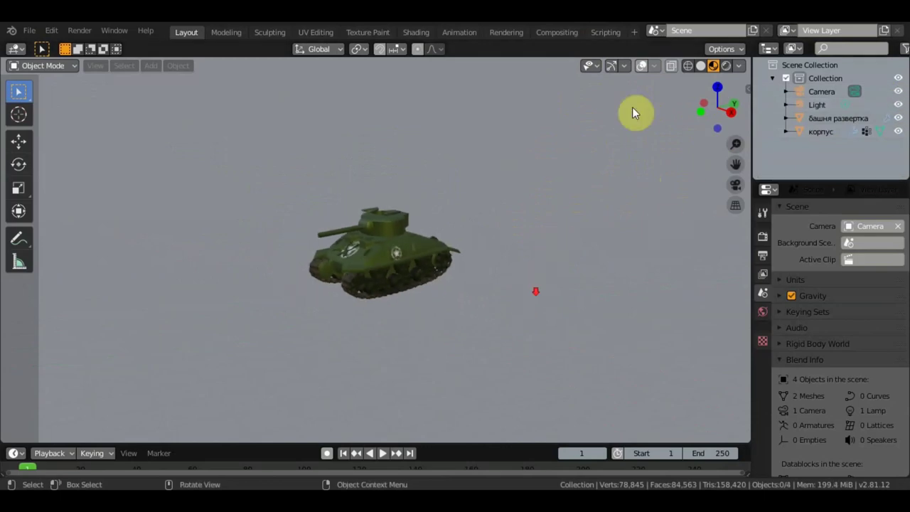
pyautogui.click(640, 67)
pyautogui.scroll(3, 511, 205)
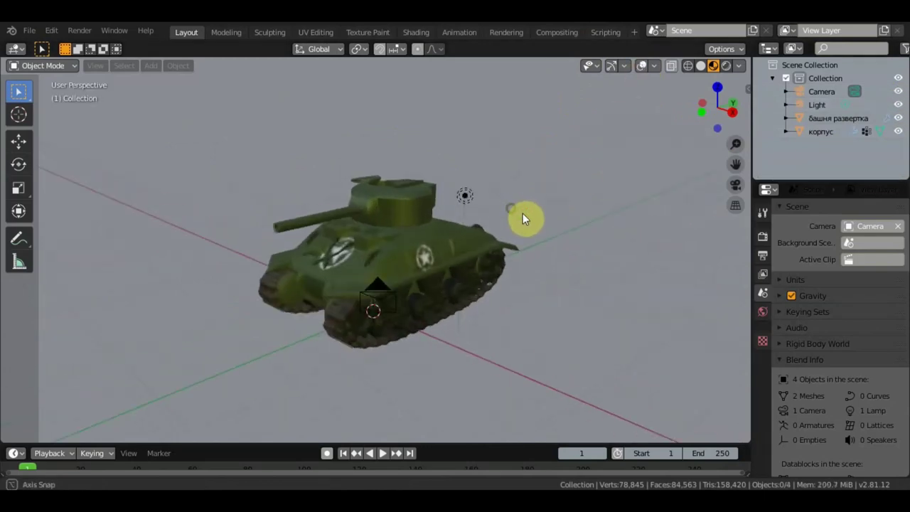
pyautogui.click(473, 201)
# In front orthographic view, move the light up and to the left of the tank
pyautogui.moveTo(503, 241)
pyautogui.mouseDown(button='middle')
pyautogui.moveTo(538, 232)
pyautogui.moveTo(543, 219)
pyautogui.mouseUp(button='middle')
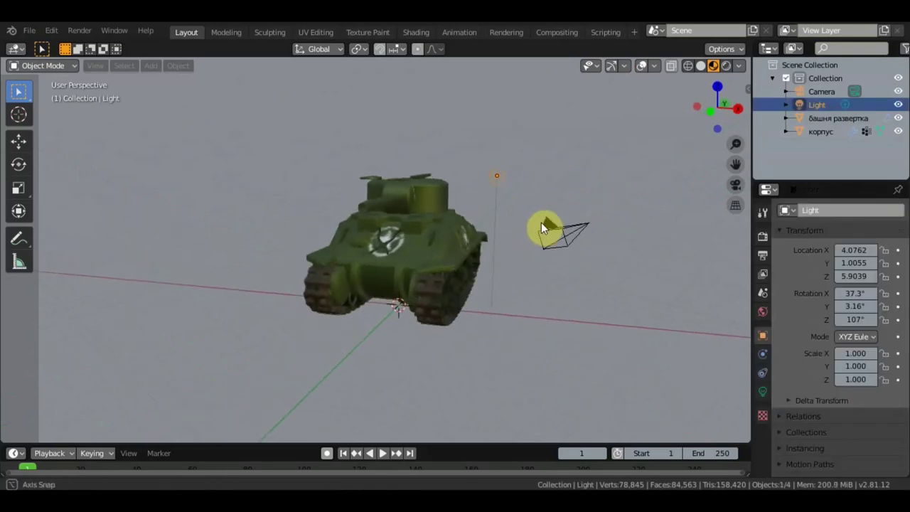
pyautogui.press('KP_1')
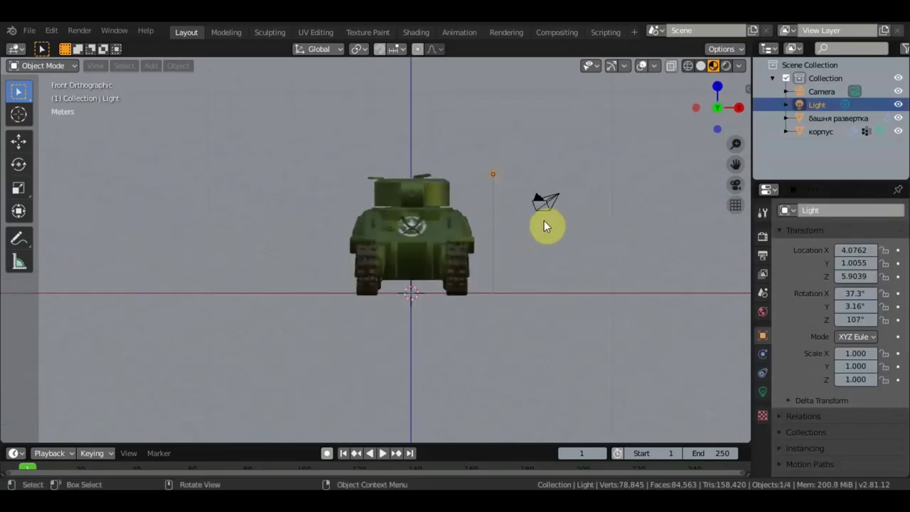
pyautogui.press('g')
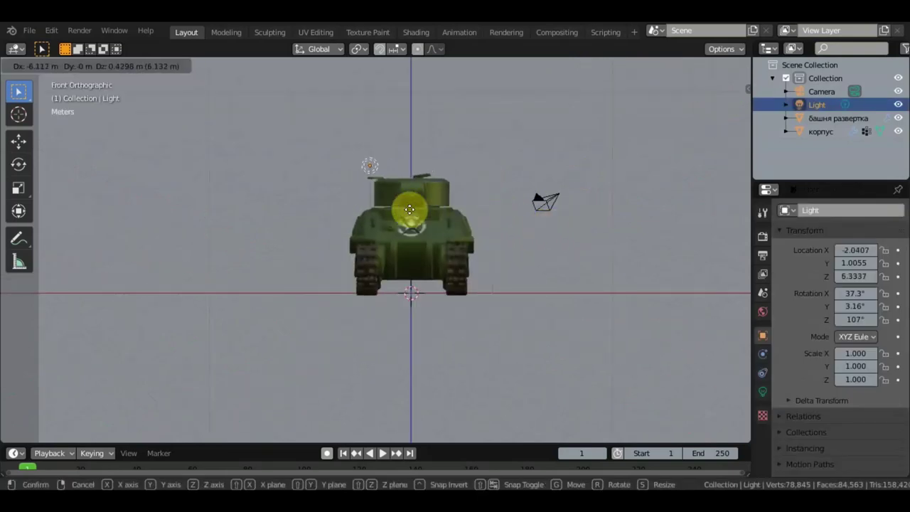
pyautogui.click(361, 209)
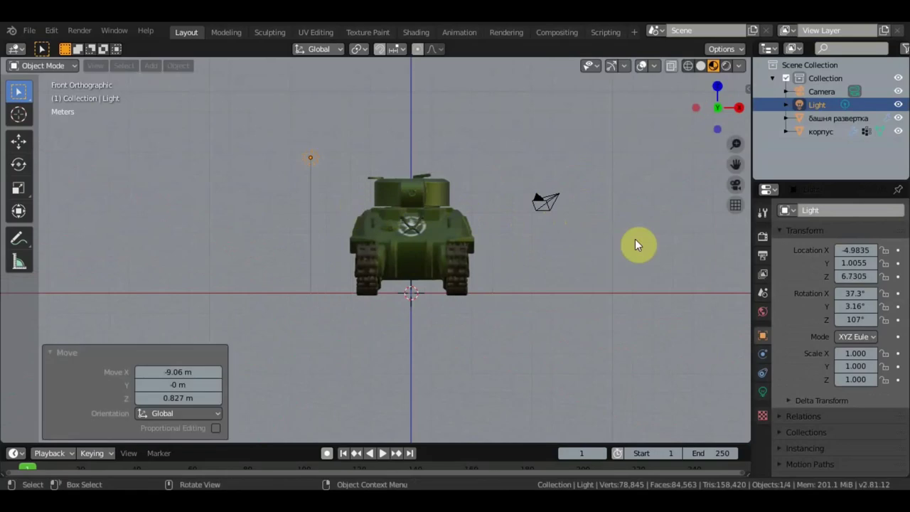
# Change the light to an Area light with a custom distance of 0 m
pyautogui.click(762, 390)
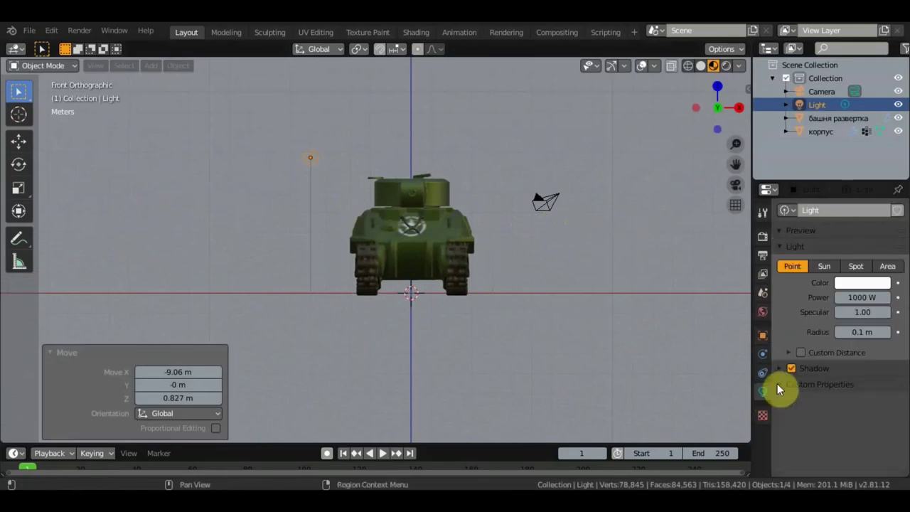
pyautogui.click(887, 267)
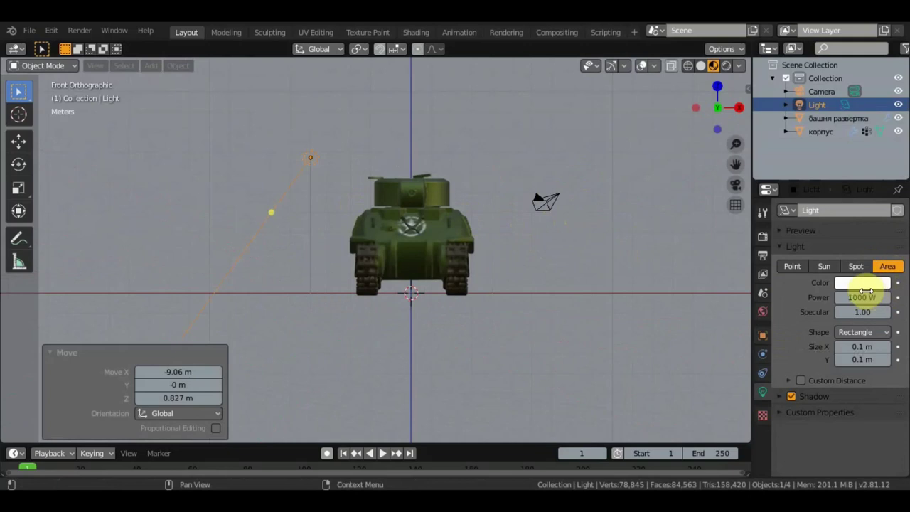
pyautogui.click(802, 381)
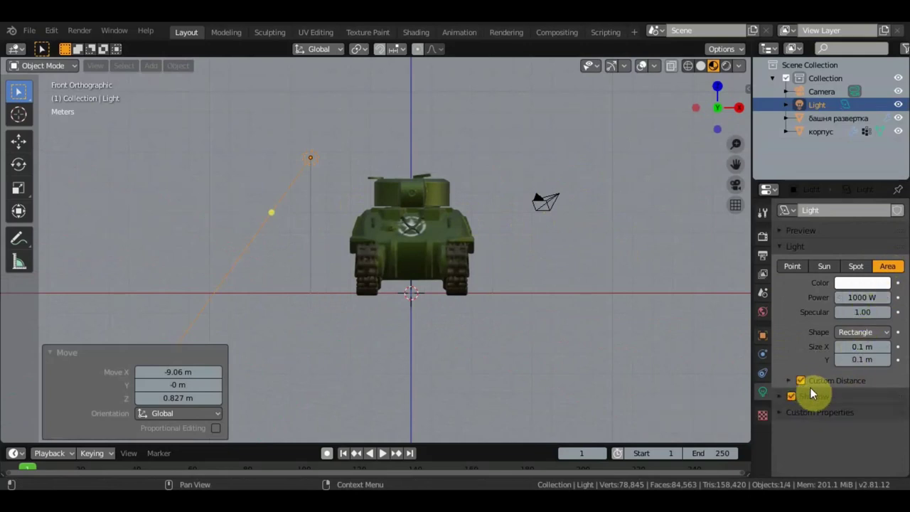
pyautogui.click(788, 380)
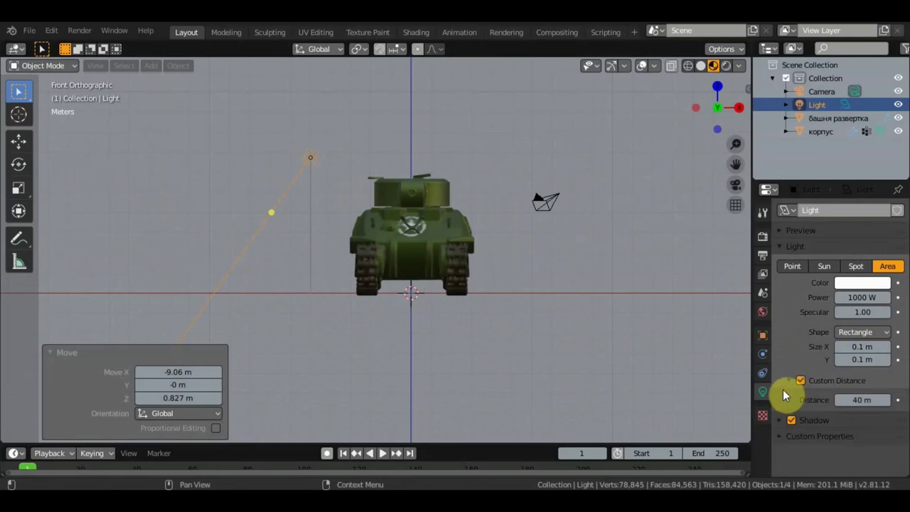
pyautogui.click(861, 400)
pyautogui.write('0')
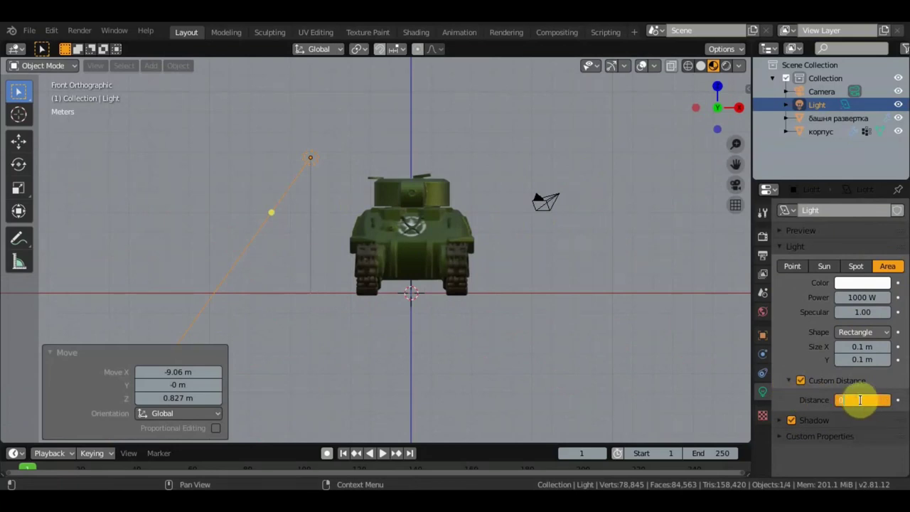
pyautogui.press('Return')
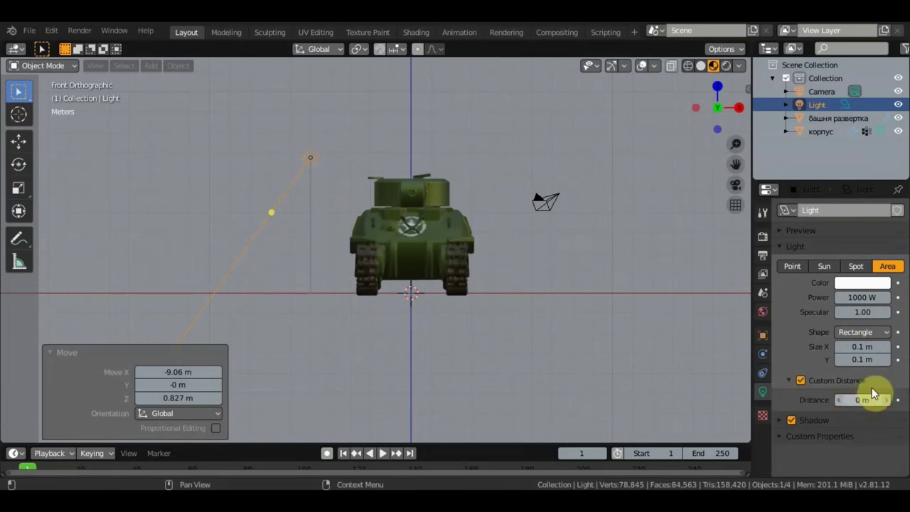
pyautogui.click(457, 256)
# Select the camera and set its location X, Y and Z to 0 in the sidebar
pyautogui.click(549, 204)
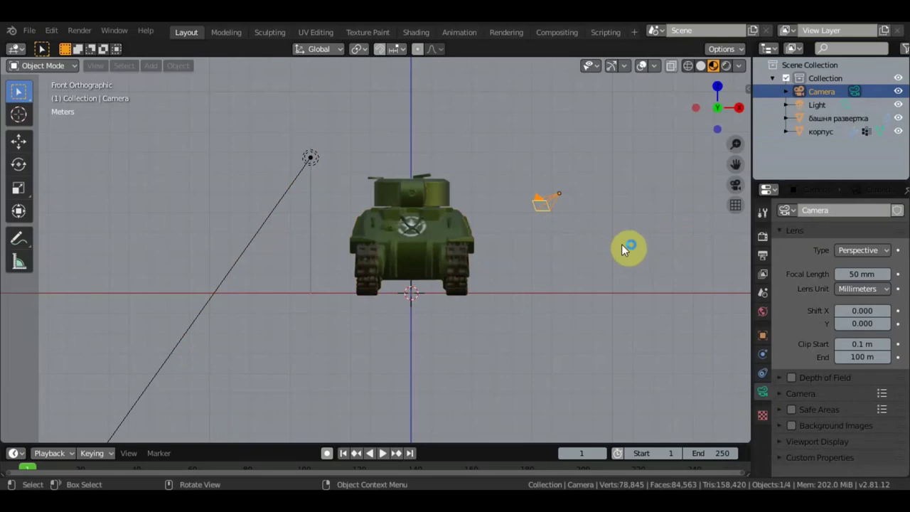
pyautogui.press('n')
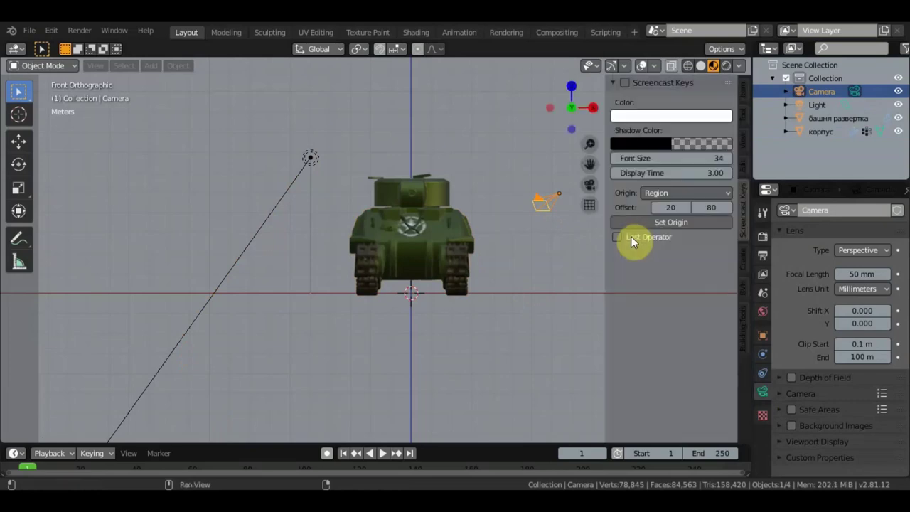
pyautogui.click(743, 94)
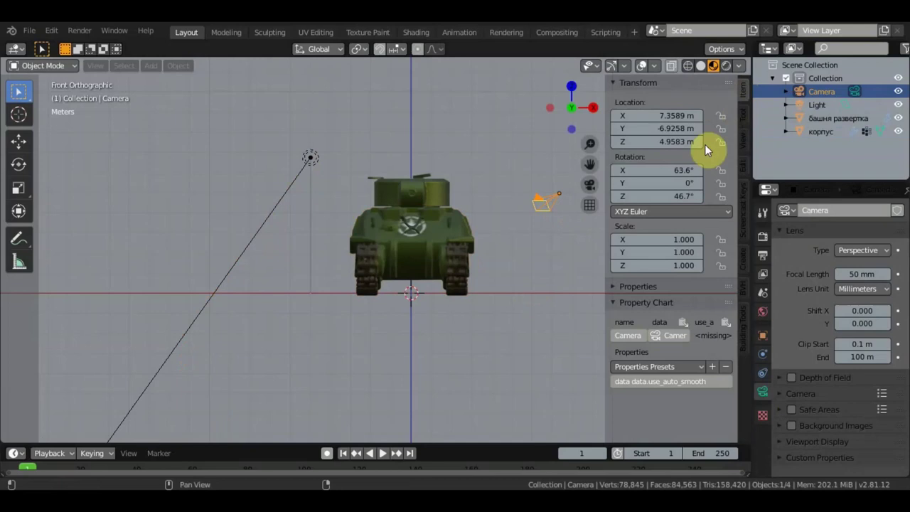
pyautogui.click(675, 116)
pyautogui.write('0')
pyautogui.press('Return')
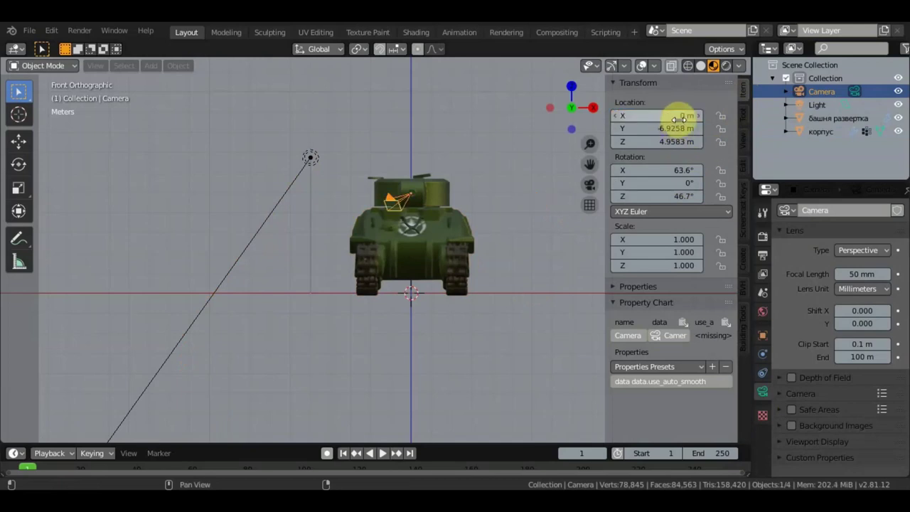
pyautogui.click(674, 128)
pyautogui.write('0')
pyautogui.press('Return')
pyautogui.click(673, 141)
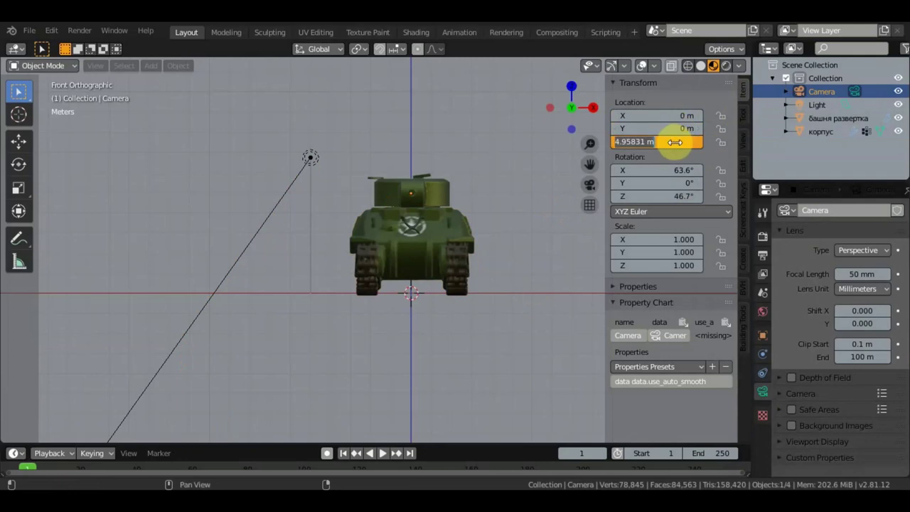
pyautogui.write('0')
pyautogui.press('Return')
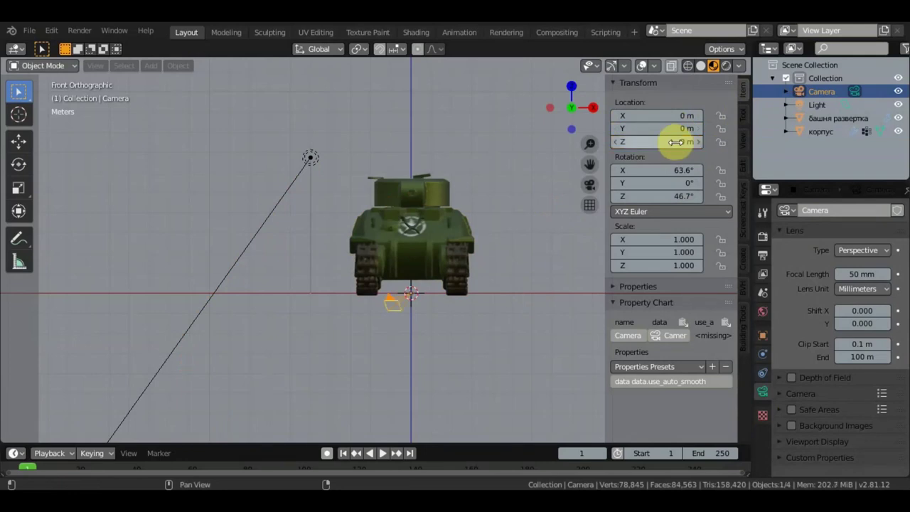
# Set the camera's X rotation and Z rotation to 90°
pyautogui.click(680, 171)
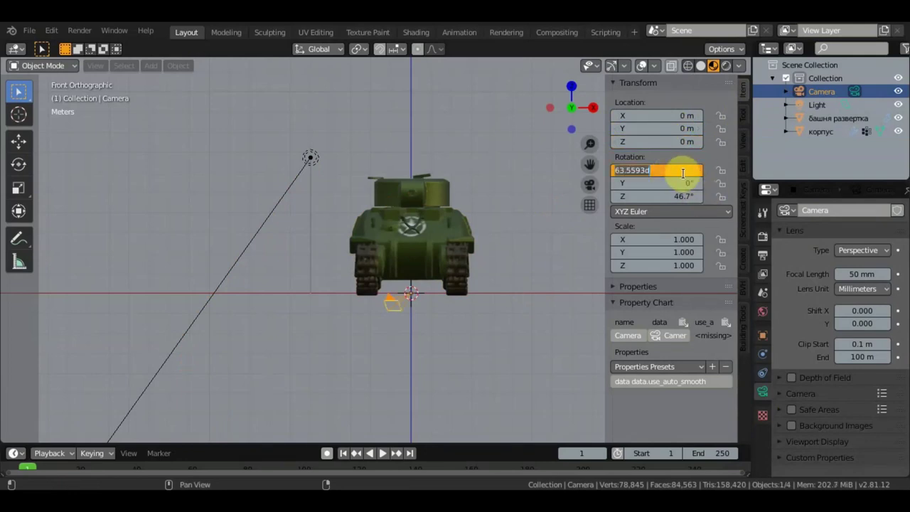
pyautogui.write('90')
pyautogui.press('Return')
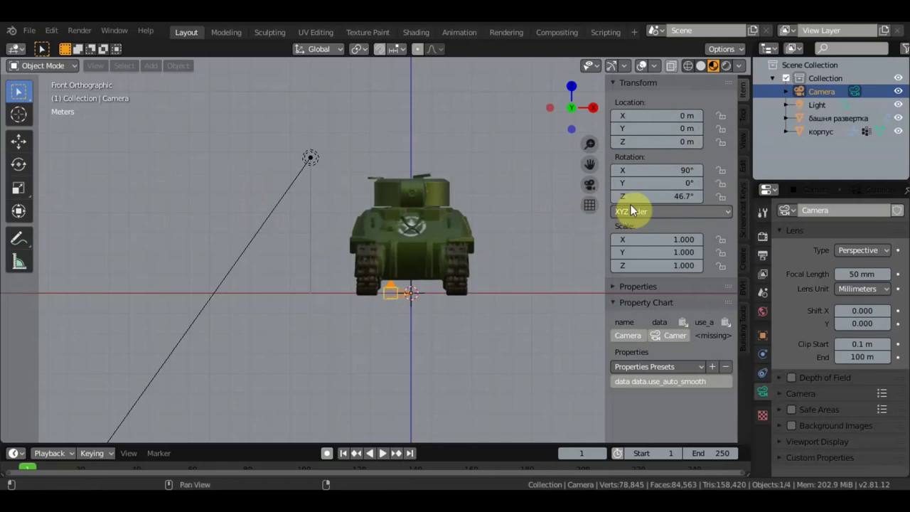
pyautogui.click(659, 197)
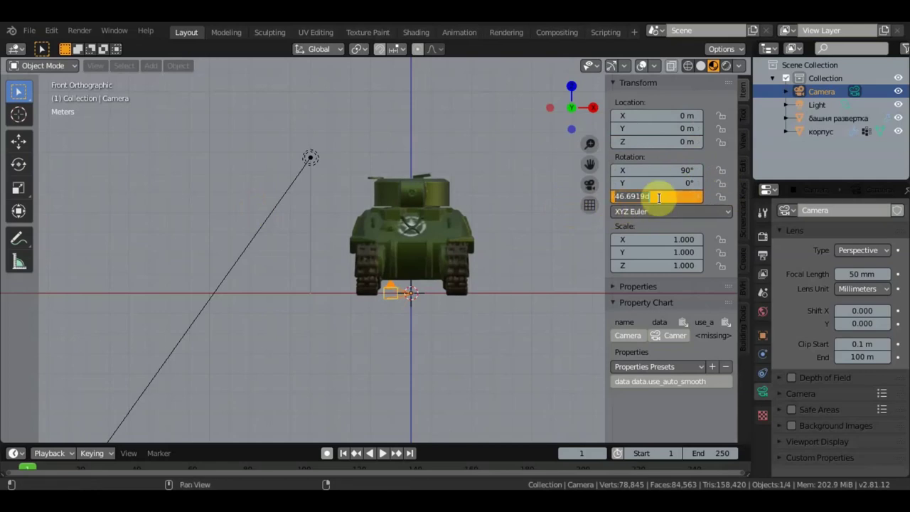
pyautogui.write('90')
pyautogui.press('Return')
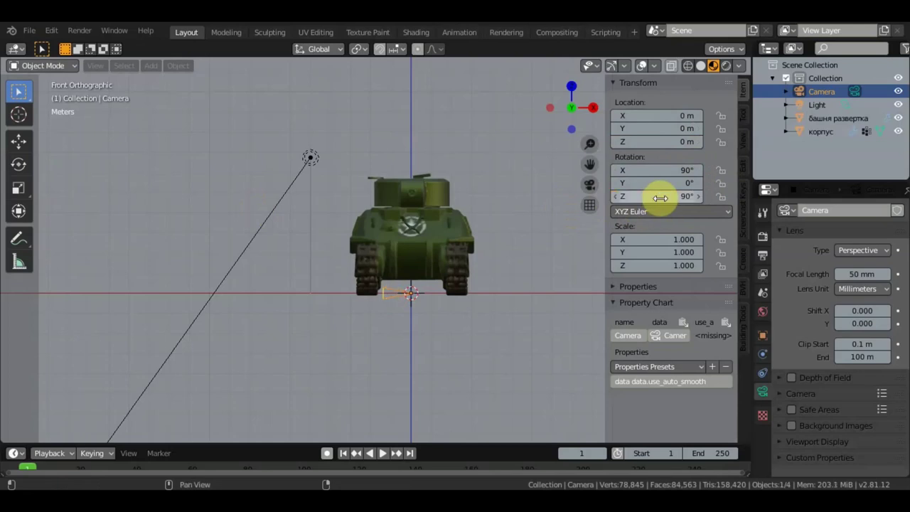
# Raise the camera to about 3.7 m using the move gizmo
pyautogui.scroll(-1, 430, 307)
pyautogui.scroll(-1, 399, 294)
pyautogui.scroll(-2, 389, 292)
pyautogui.click(23, 143)
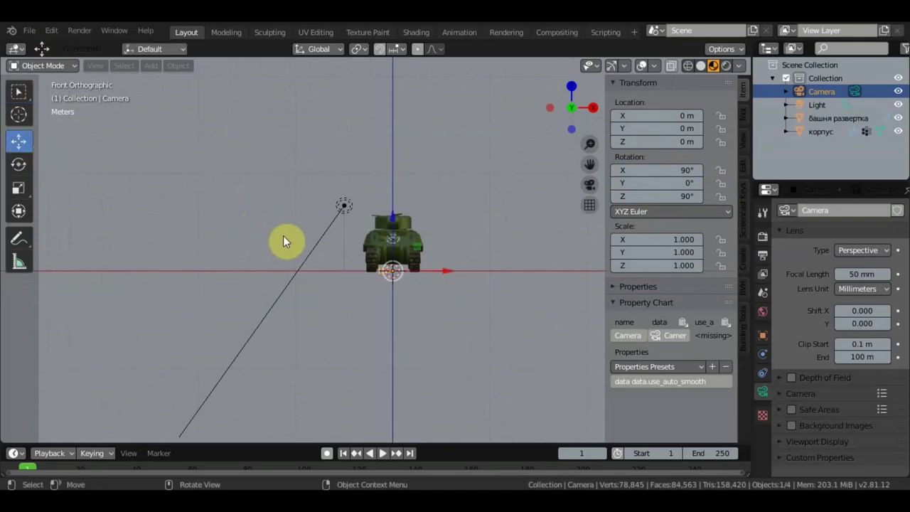
pyautogui.moveTo(393, 217); pyautogui.dragTo(392, 187)
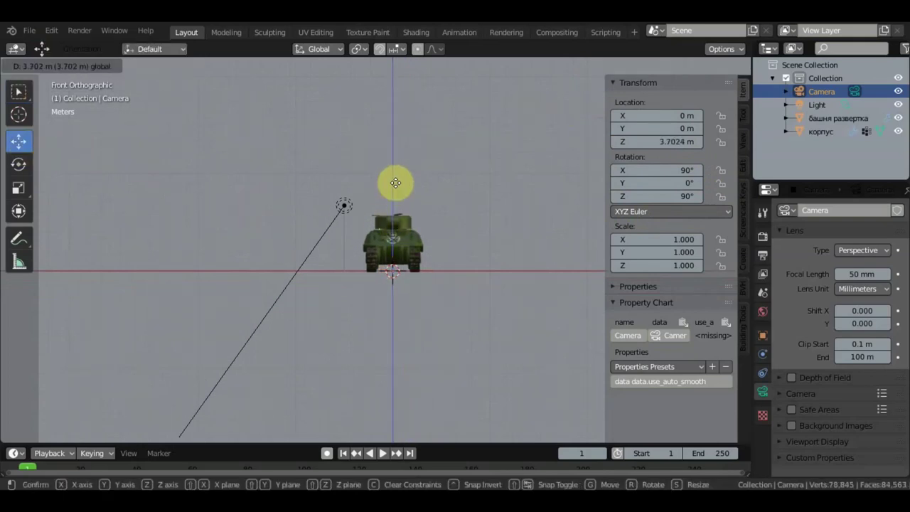
# Move the camera to X 14.33 m, look through it at the tank's side, and hide the sidebar
pyautogui.press('g')
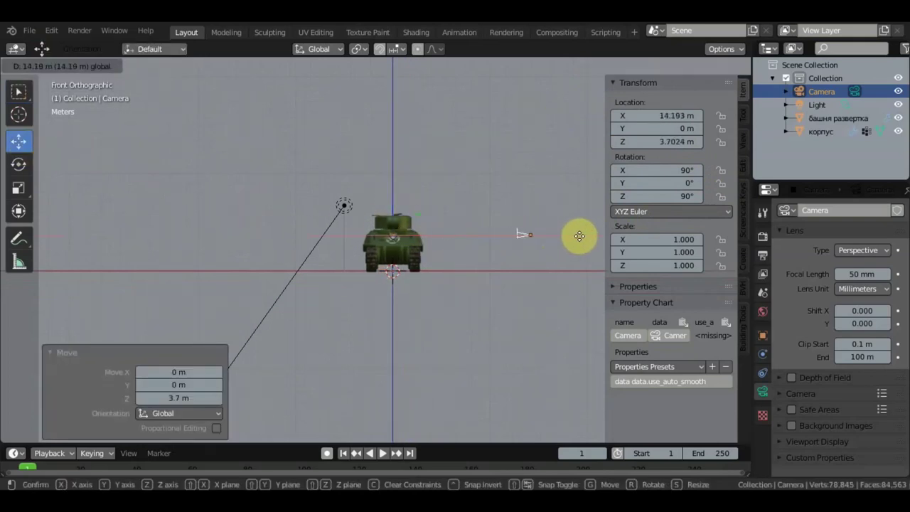
pyautogui.click(582, 239)
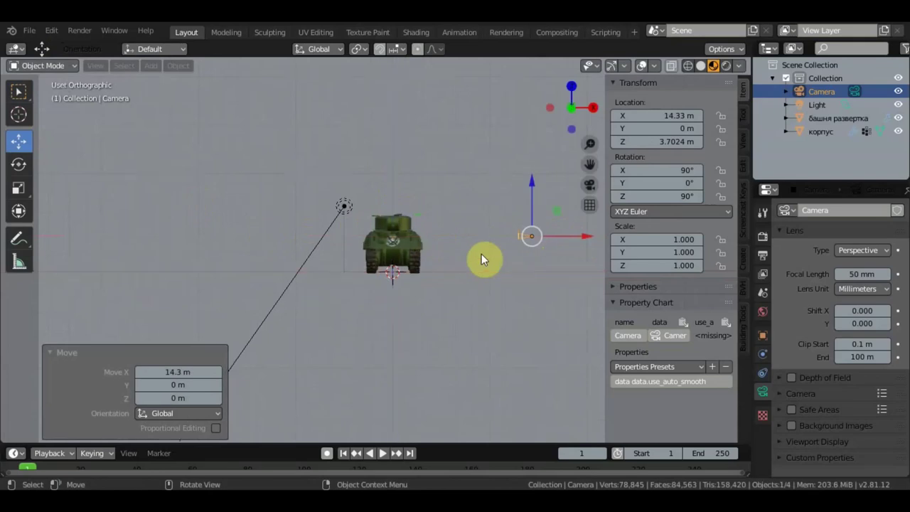
pyautogui.press('KP_7')
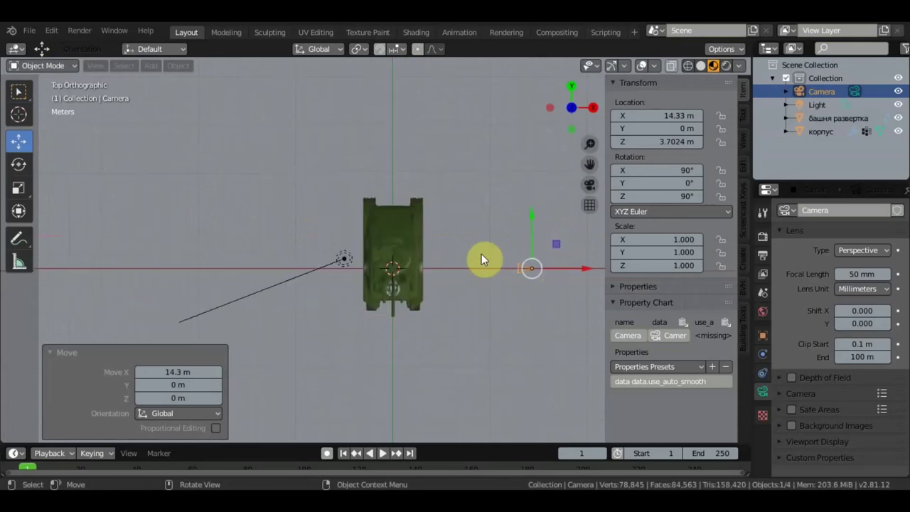
pyautogui.press('KP_1')
pyautogui.press('KP_0')
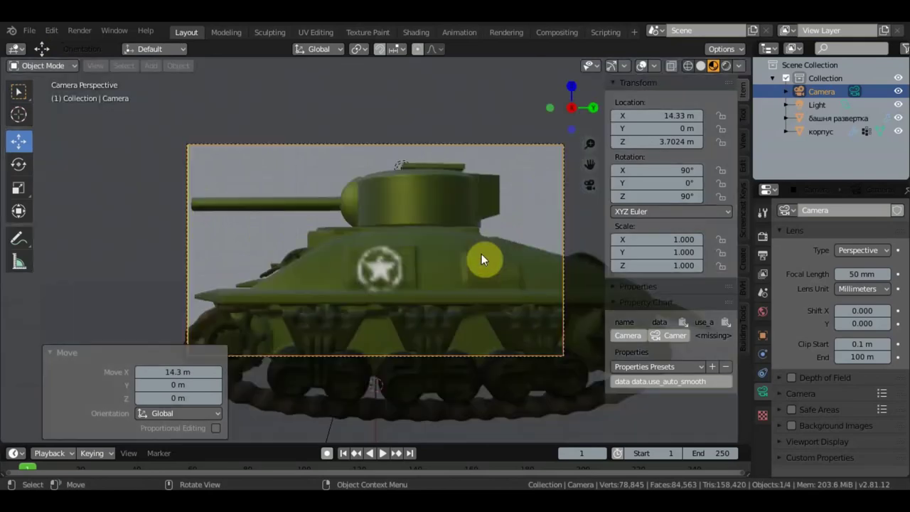
pyautogui.scroll(-1, 429, 261)
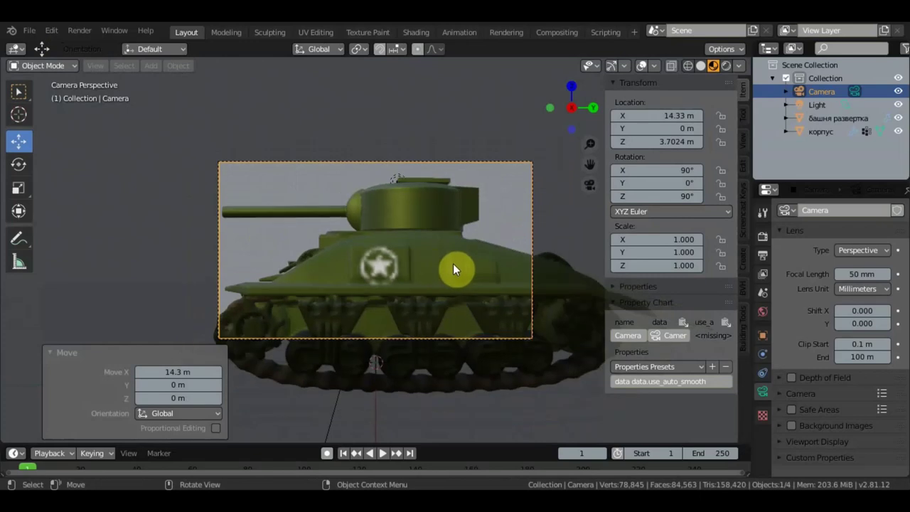
pyautogui.press('n')
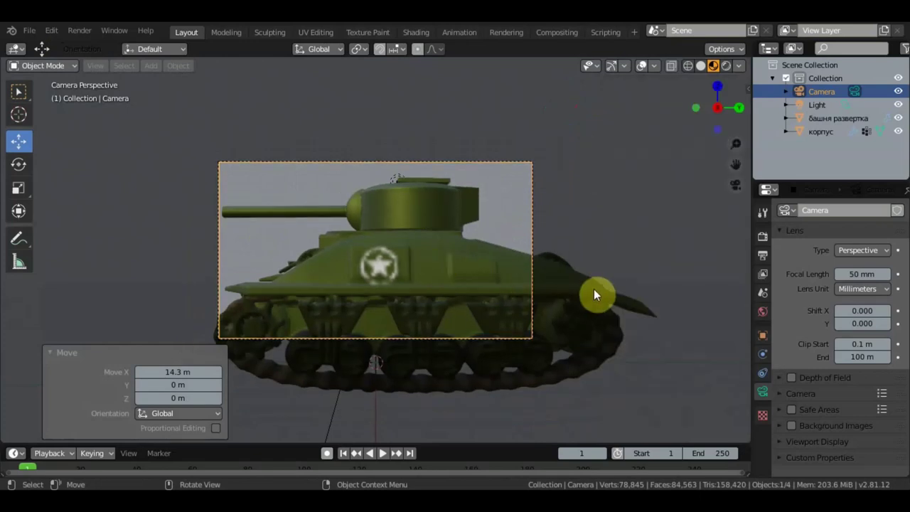
# Make the camera orthographic and increase its orthographic scale to about 15.014
pyautogui.click(530, 412)
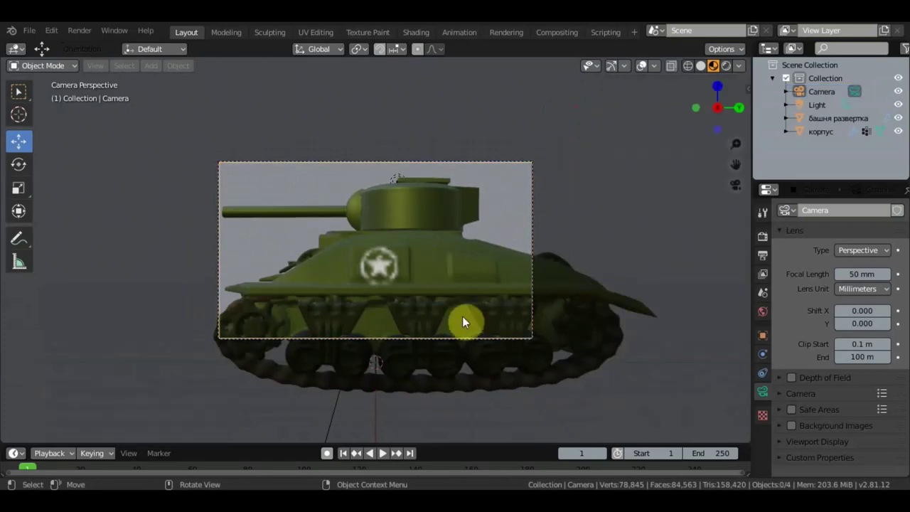
pyautogui.click(824, 92)
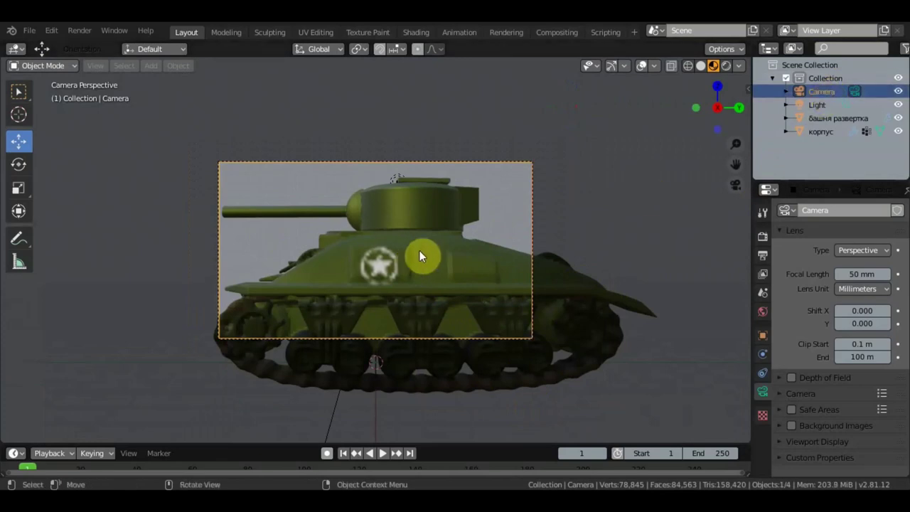
pyautogui.click(853, 254)
pyautogui.click(850, 277)
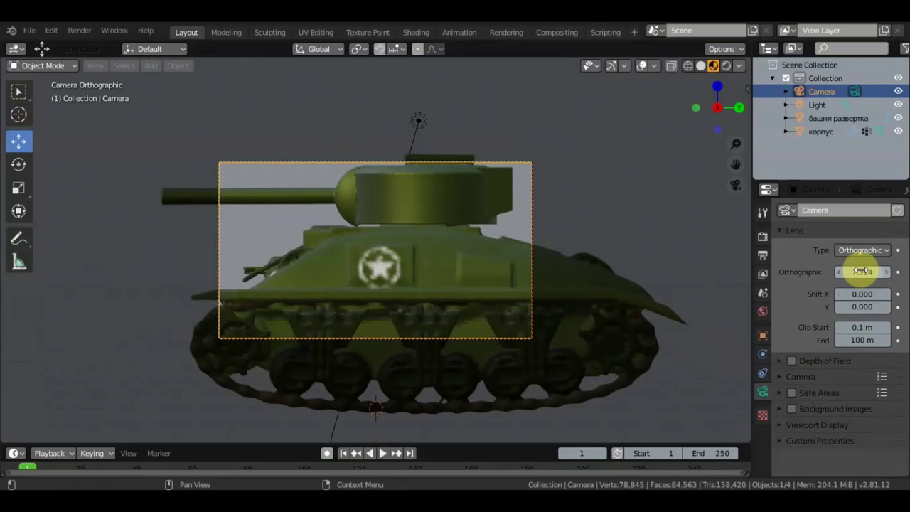
pyautogui.moveTo(861, 278)
pyautogui.mouseDown()
pyautogui.moveTo(888, 271)
pyautogui.moveTo(861, 271)
pyautogui.moveTo(884, 296)
pyautogui.moveTo(861, 293)
pyautogui.moveTo(881, 307)
pyautogui.moveTo(810, 307)
pyautogui.mouseUp()
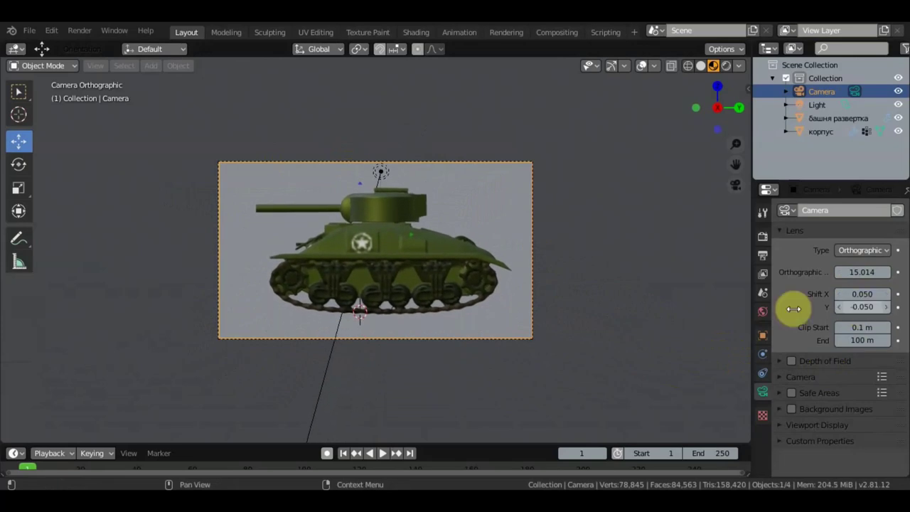
# Select the hull корпус and add a new material in a new slot
pyautogui.click(429, 262)
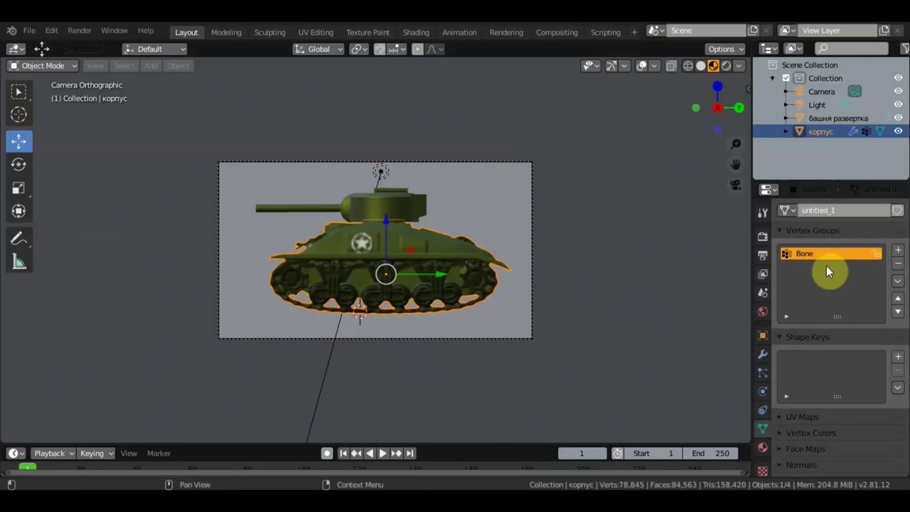
pyautogui.click(759, 444)
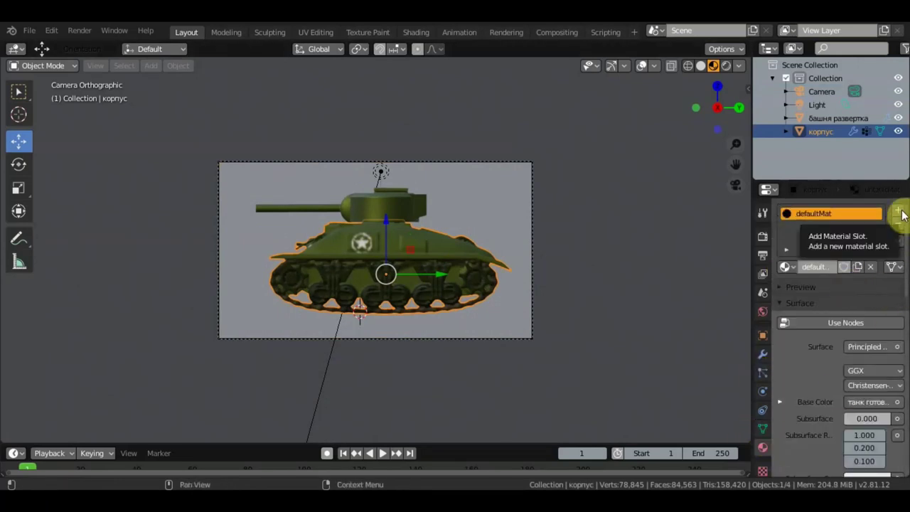
pyautogui.click(898, 213)
pyautogui.click(844, 294)
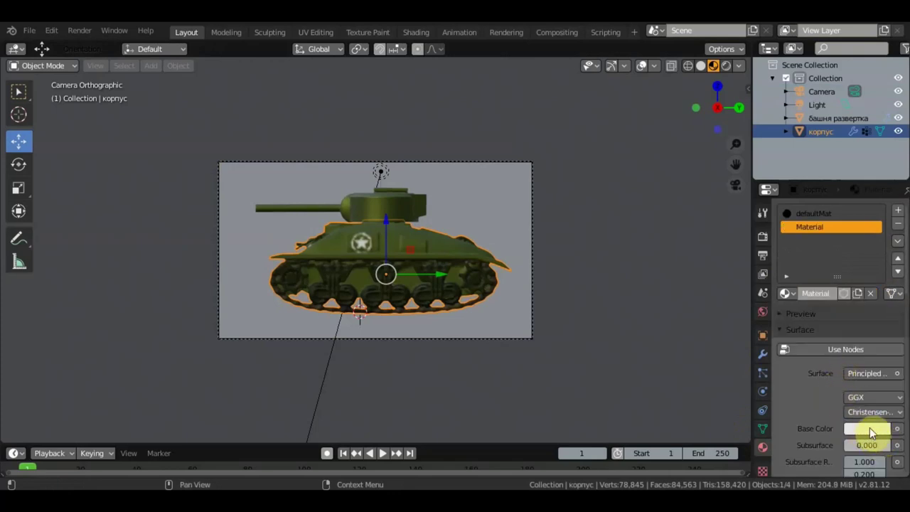
pyautogui.scroll(-8, 831, 411)
pyautogui.scroll(2, 857, 416)
pyautogui.scroll(3, 859, 380)
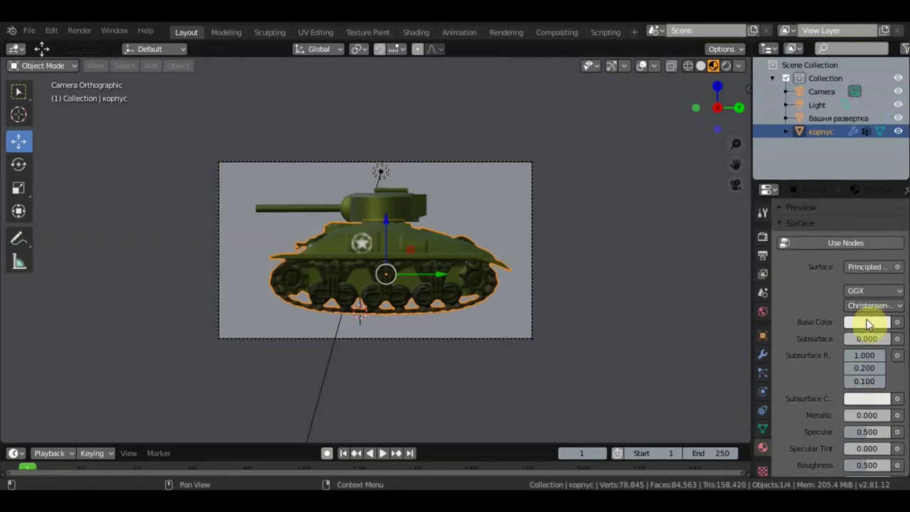
# Set the material's base colour to pure white and Specular to 0
pyautogui.click(868, 322)
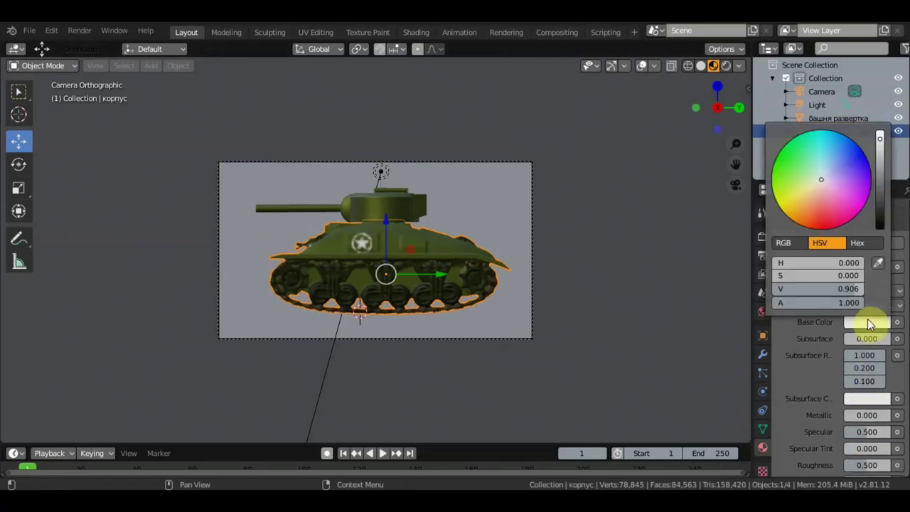
pyautogui.click(879, 134)
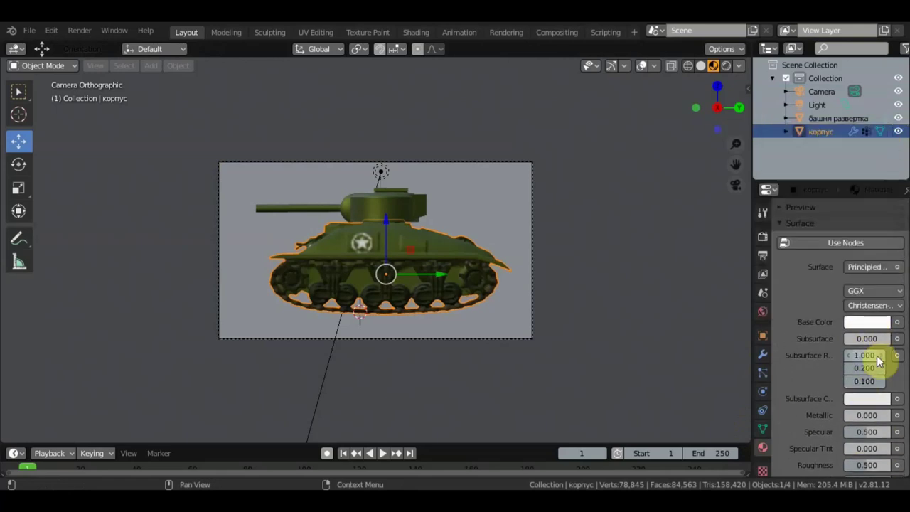
pyautogui.click(884, 407)
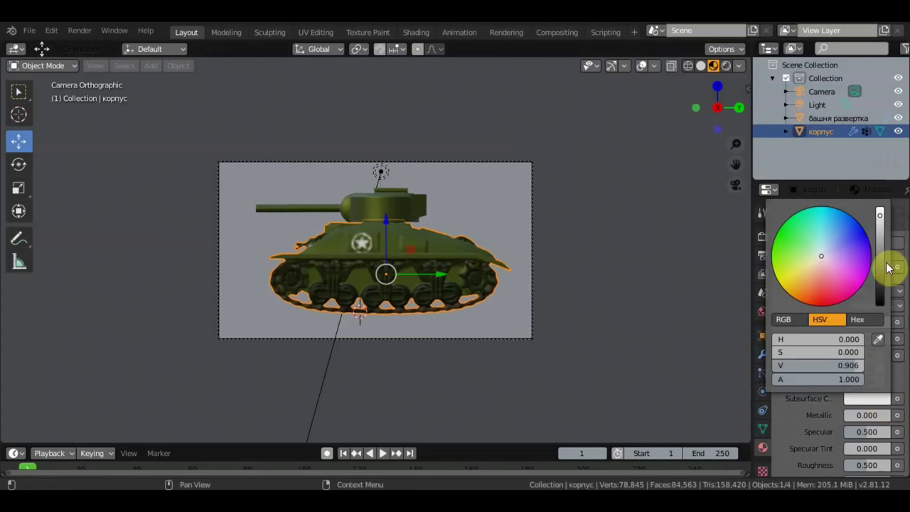
pyautogui.click(879, 217)
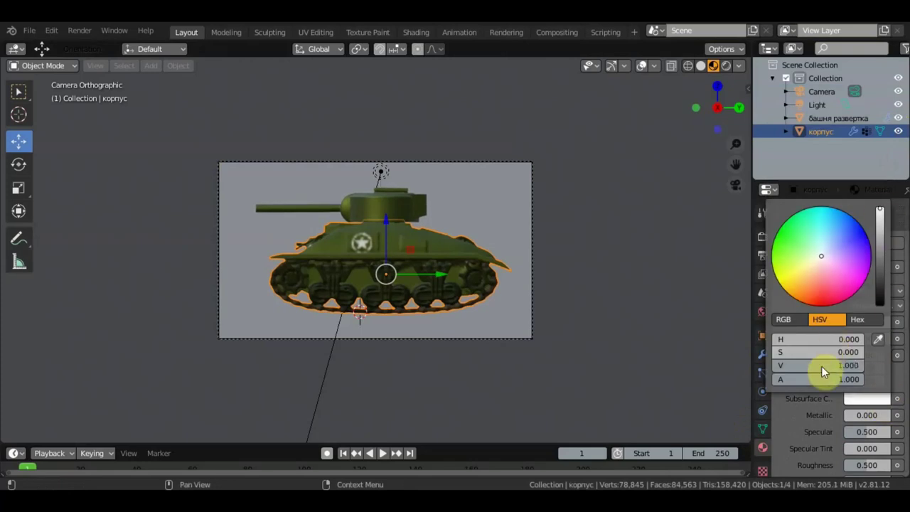
pyautogui.scroll(-3, 824, 429)
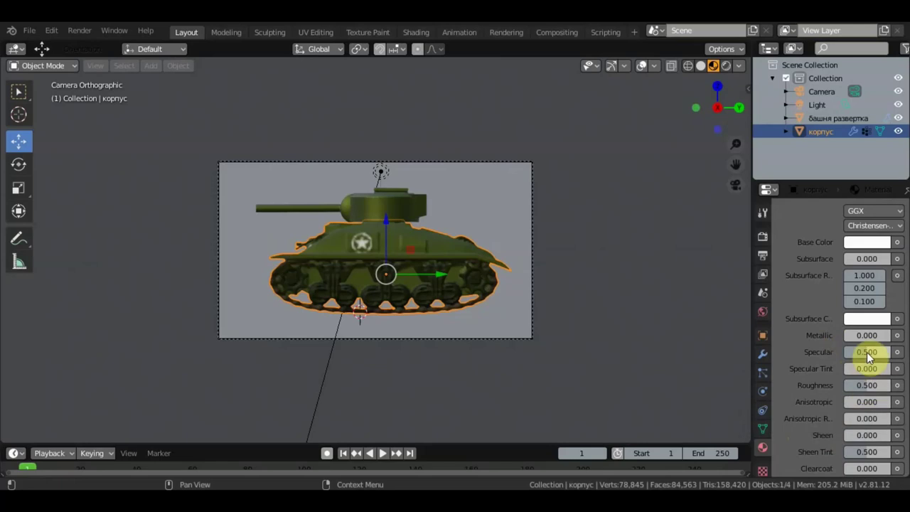
pyautogui.moveTo(866, 352); pyautogui.dragTo(817, 352)
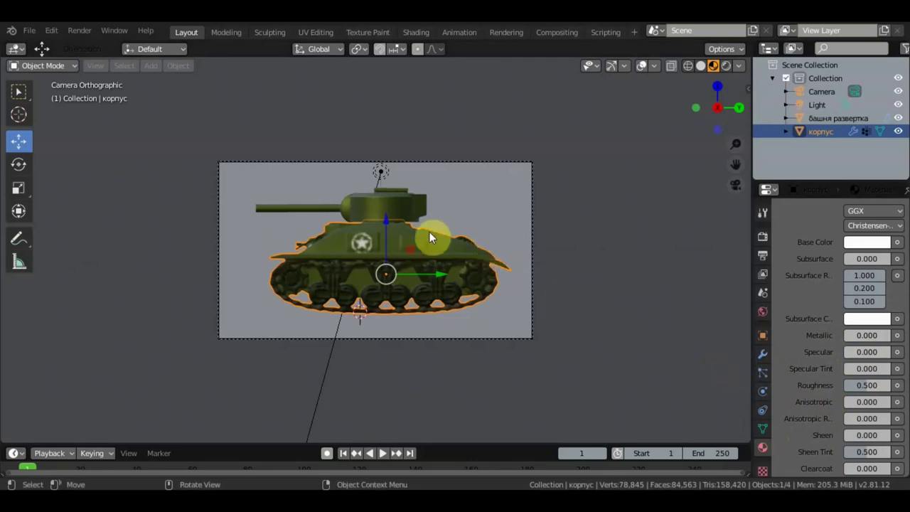
pyautogui.scroll(5, 846, 224)
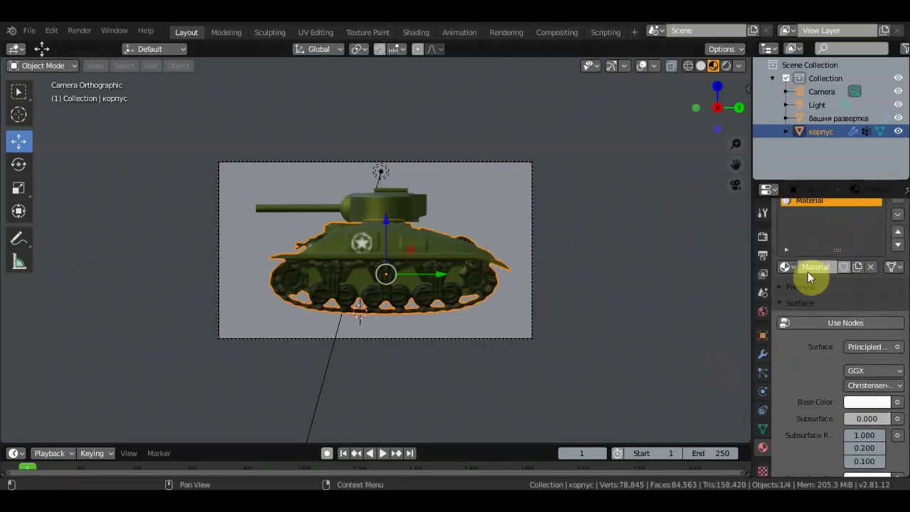
# Replace the hull's defaultMat slot with the white Material
pyautogui.scroll(2, 823, 276)
pyautogui.click(817, 214)
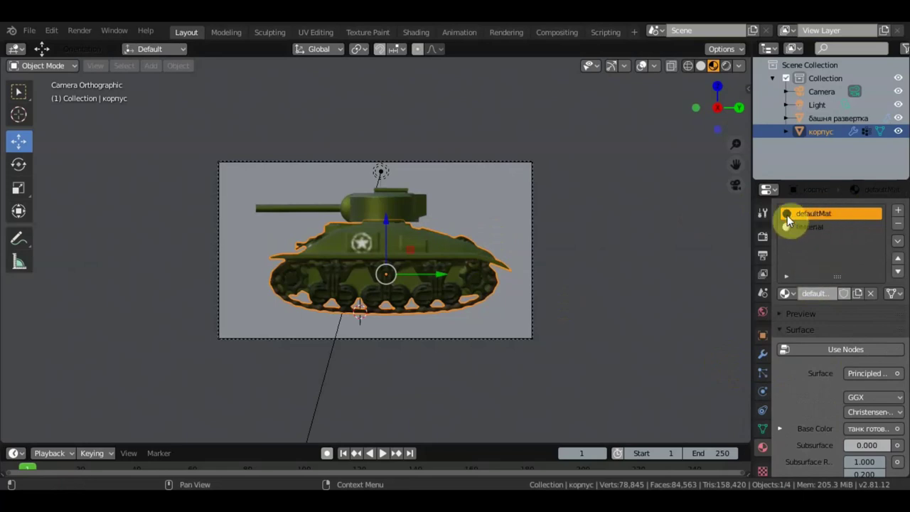
pyautogui.click(791, 296)
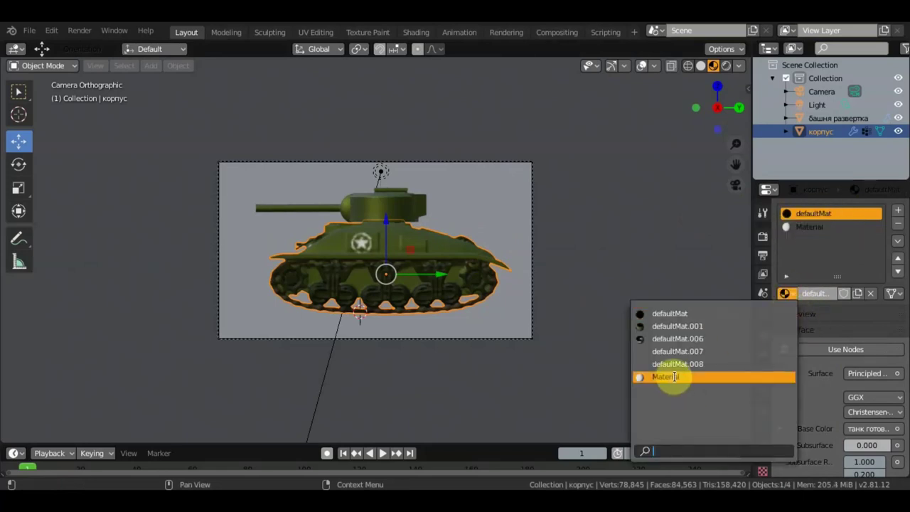
pyautogui.press('Return')
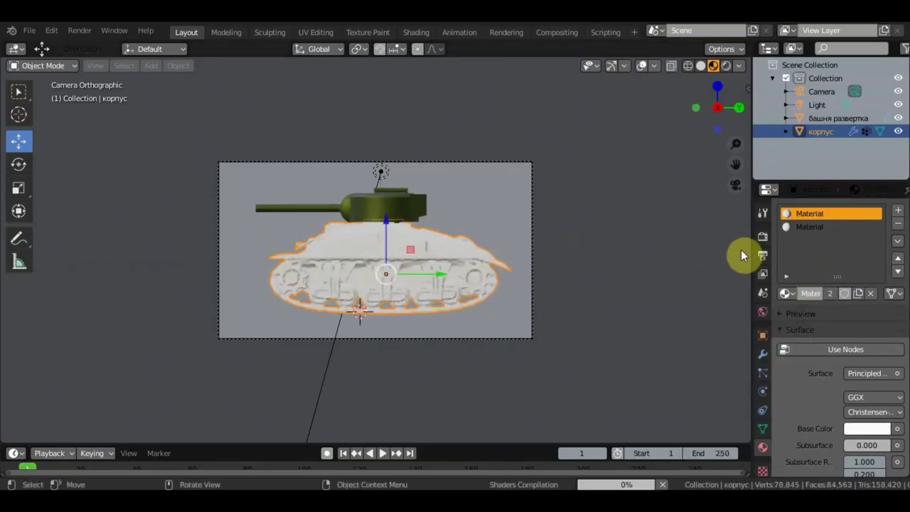
# Assign the white Material to the turret башня развертка and return to camera view
pyautogui.hotkey('alt', 'a')
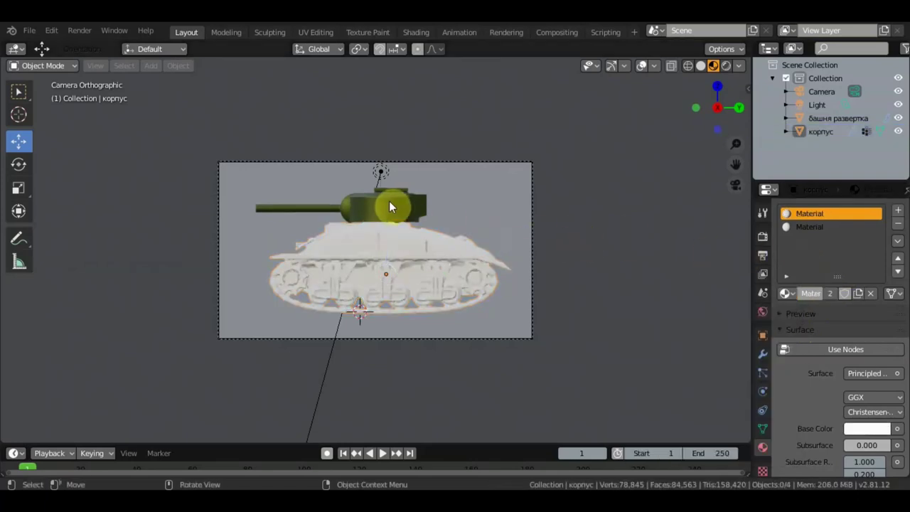
pyautogui.click(837, 118)
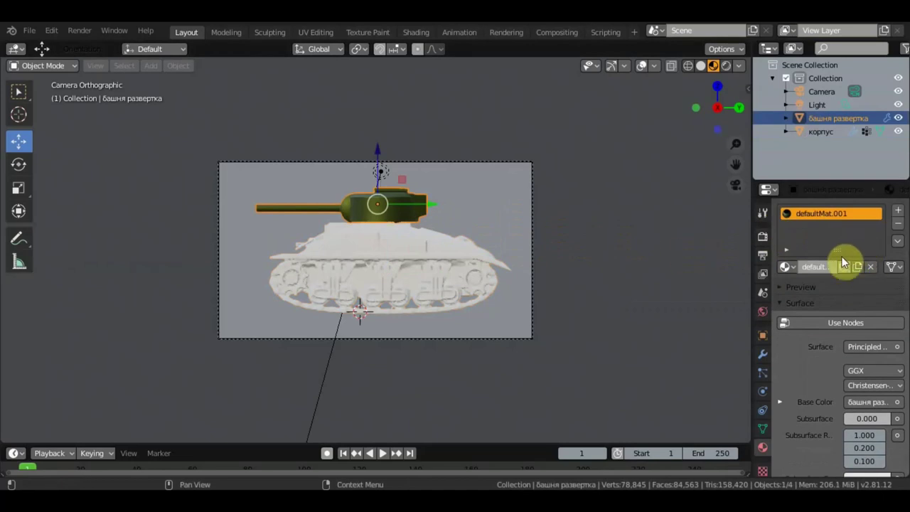
pyautogui.click(787, 267)
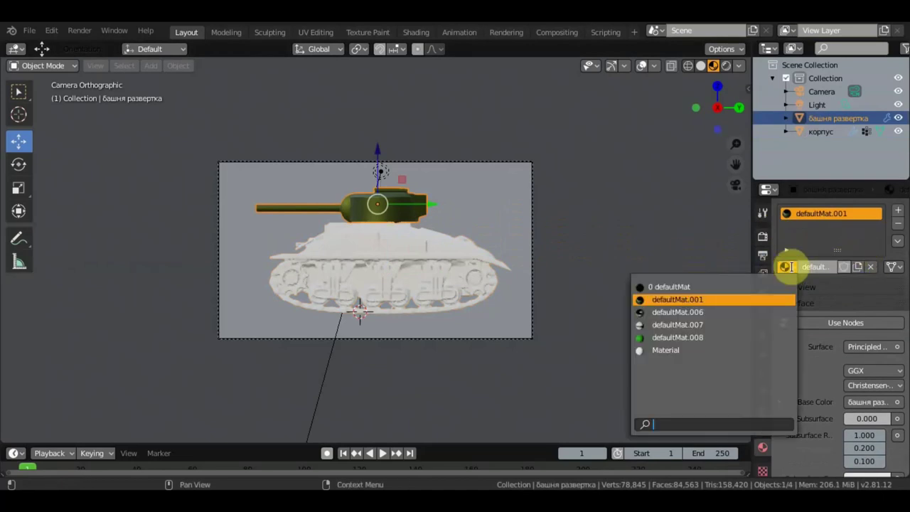
pyautogui.click(705, 350)
pyautogui.scroll(1, 517, 284)
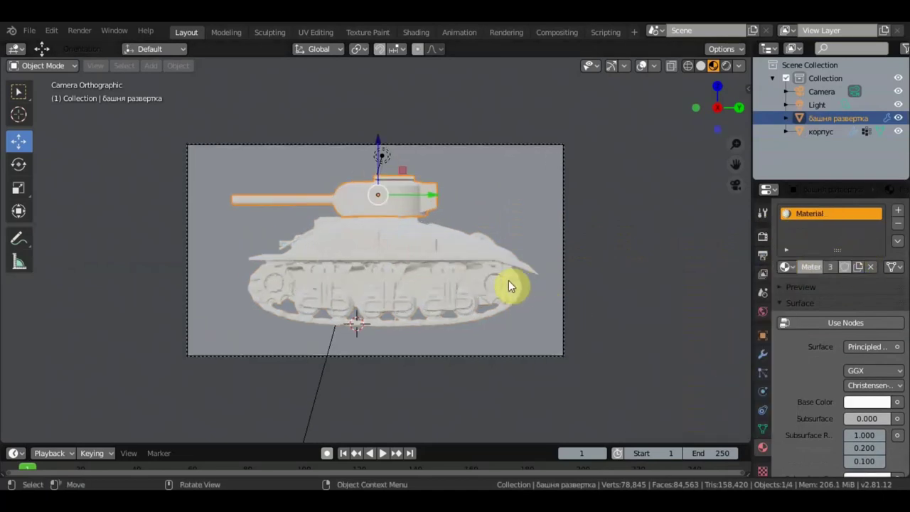
pyautogui.moveTo(516, 280)
pyautogui.mouseDown(button='middle')
pyautogui.moveTo(574, 290)
pyautogui.moveTo(501, 286)
pyautogui.mouseUp(button='middle')
pyautogui.scroll(-3, 571, 291)
pyautogui.press('KP_0')
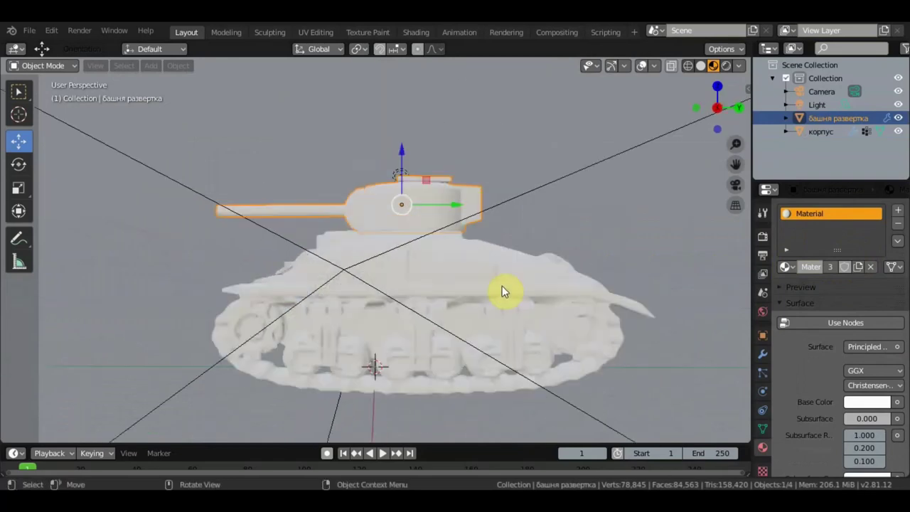
# Set the render output folder to the Desktop
pyautogui.click(762, 257)
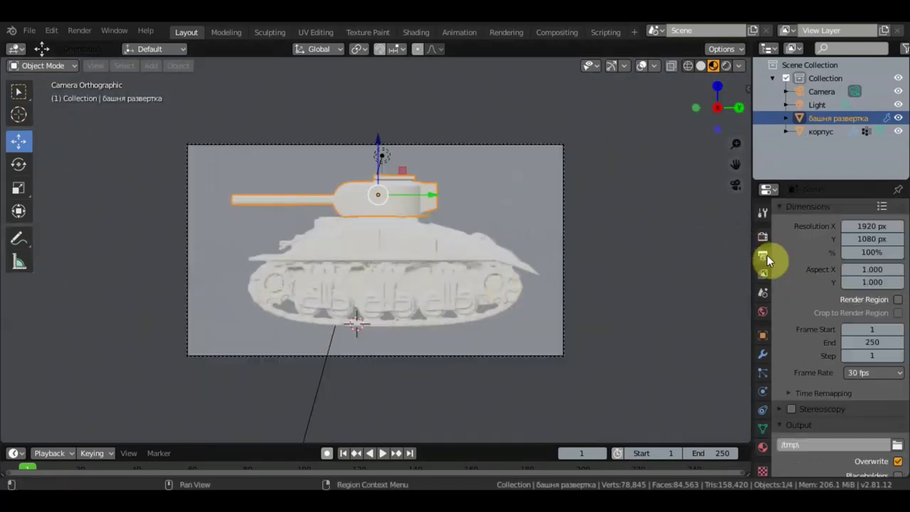
pyautogui.click(896, 446)
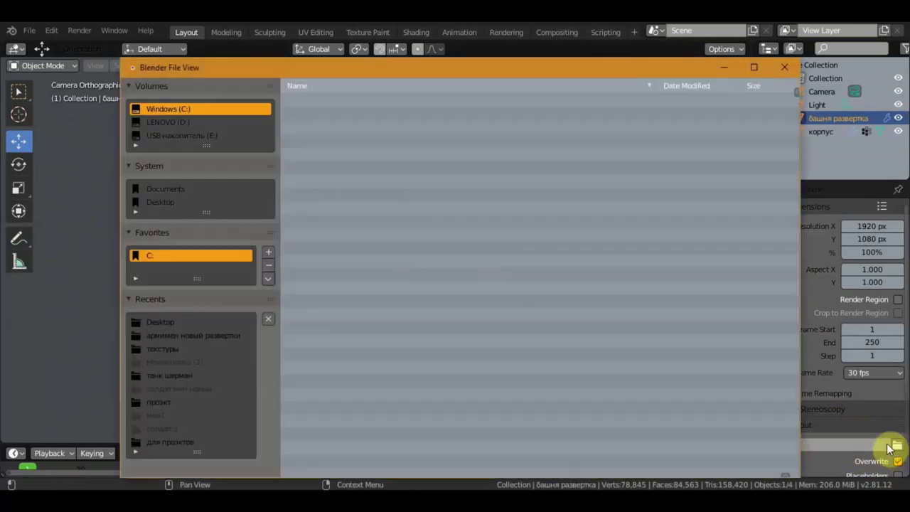
pyautogui.click(156, 228)
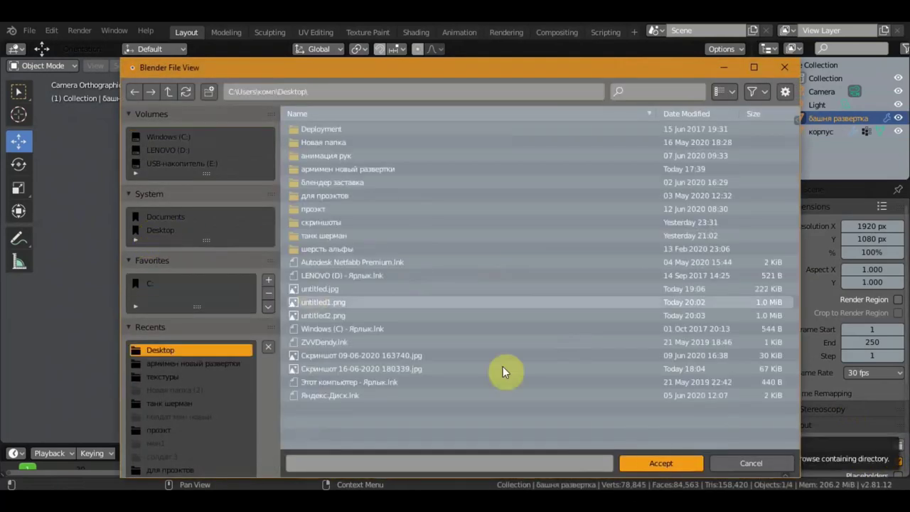
pyautogui.click(651, 462)
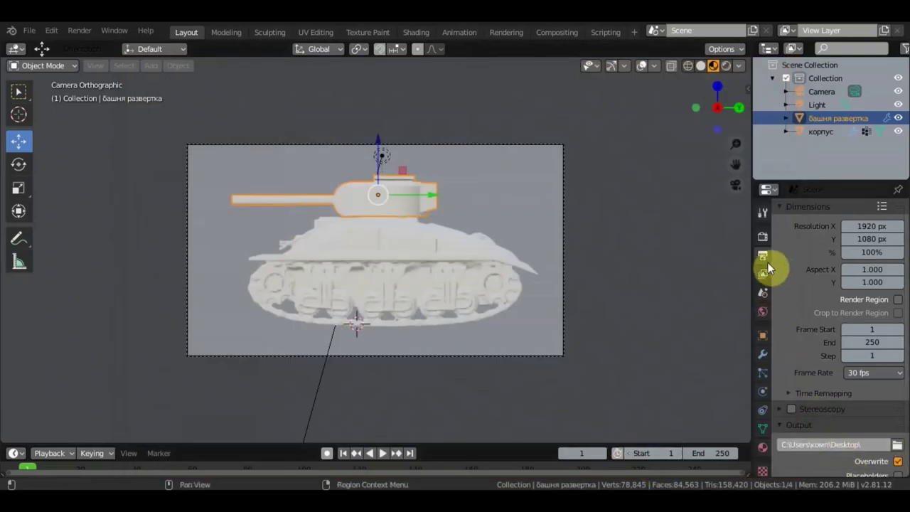
pyautogui.click(79, 31)
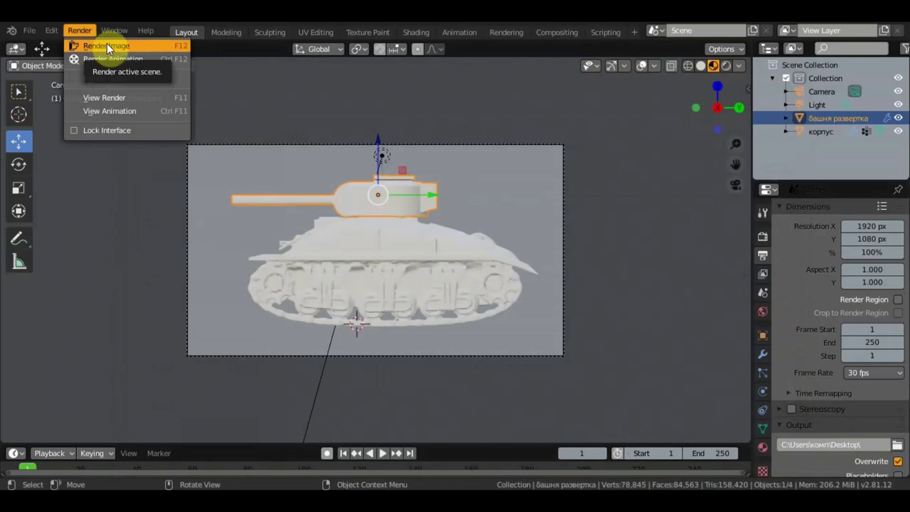
pyautogui.click(109, 46)
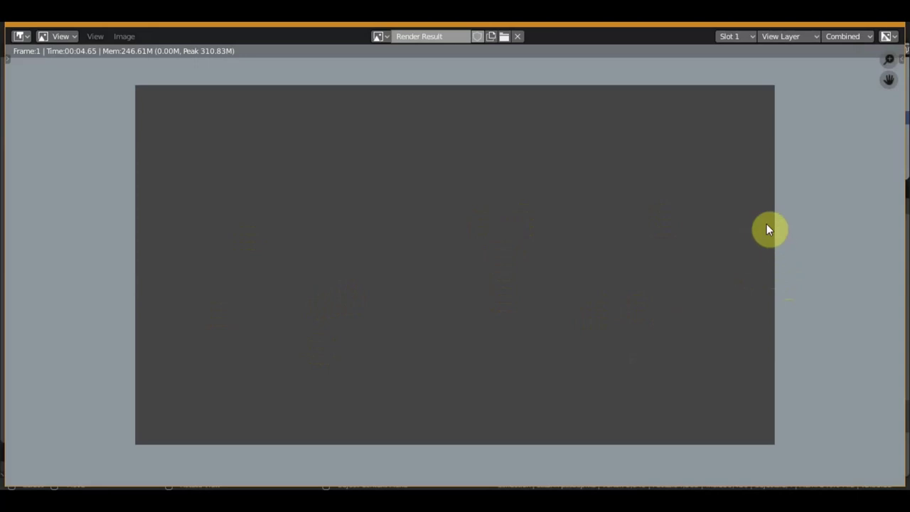
pyautogui.click(897, 28)
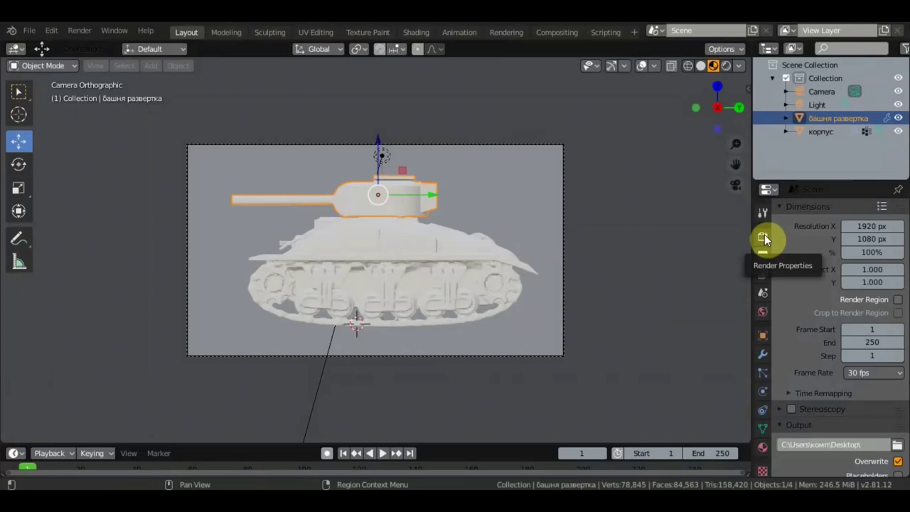
# Enable Freestyle in Render Properties and set its line thickness to 0.9 px
pyautogui.click(763, 234)
pyautogui.scroll(-2, 828, 374)
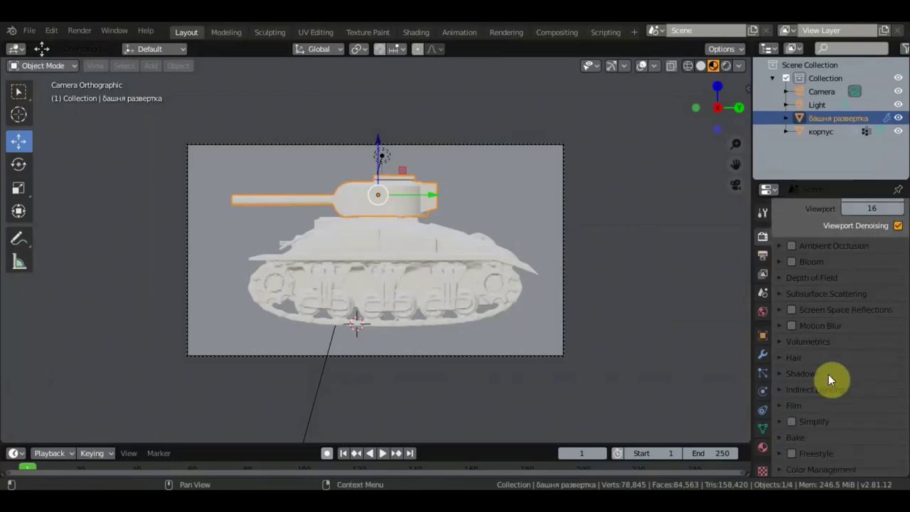
pyautogui.click(791, 453)
pyautogui.click(780, 451)
pyautogui.scroll(-1, 787, 451)
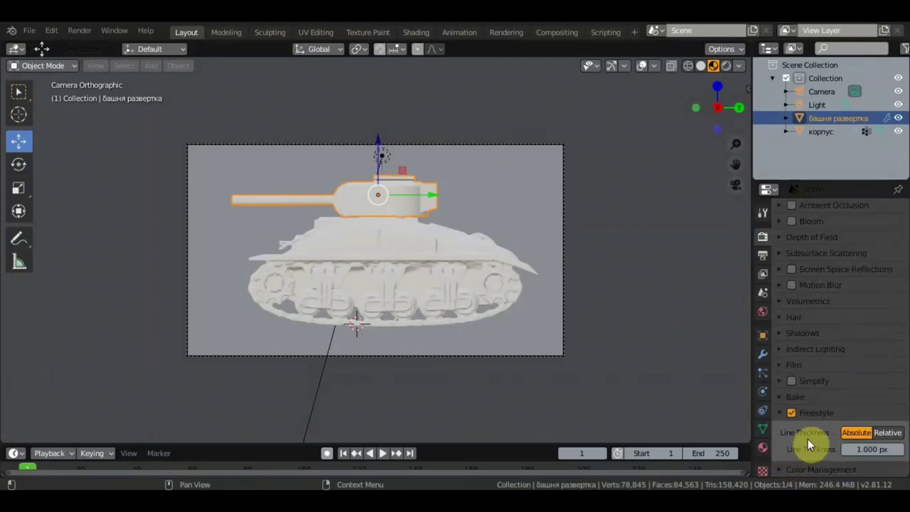
pyautogui.click(878, 448)
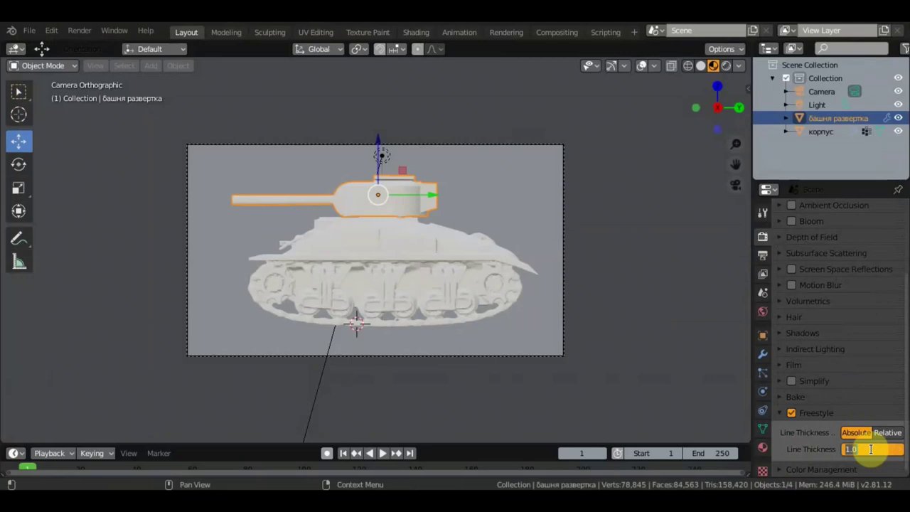
pyautogui.write('0.')
pyautogui.write('5')
pyautogui.press('Return')
pyautogui.moveTo(871, 449); pyautogui.dragTo(901, 465)
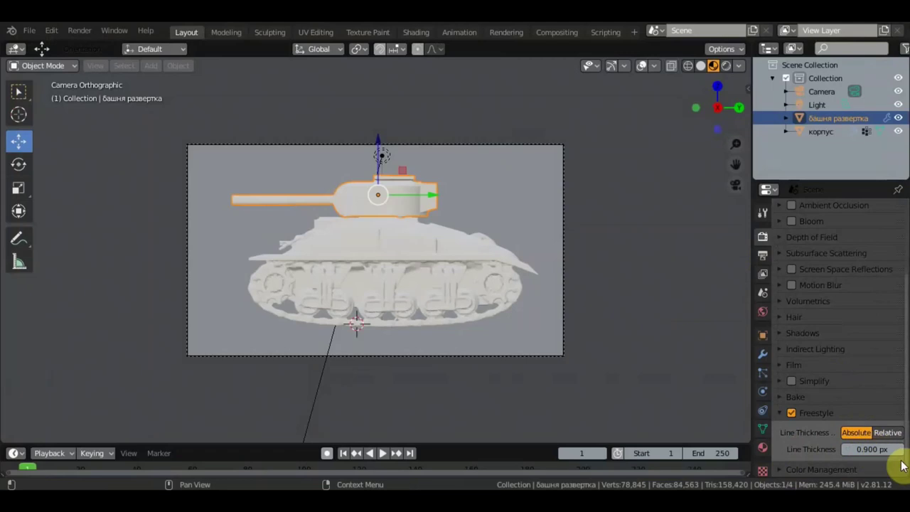
pyautogui.moveTo(711, 355)
pyautogui.mouseDown(button='middle')
pyautogui.moveTo(585, 266)
pyautogui.moveTo(782, 312)
pyautogui.mouseUp(button='middle')
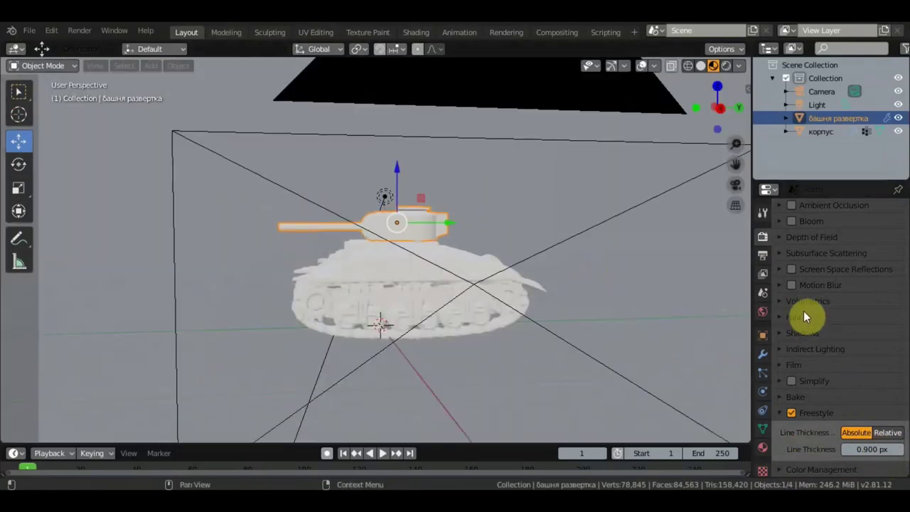
# Tick Transparent under Film, render a test image of the tank outlines, then close it
pyautogui.click(789, 366)
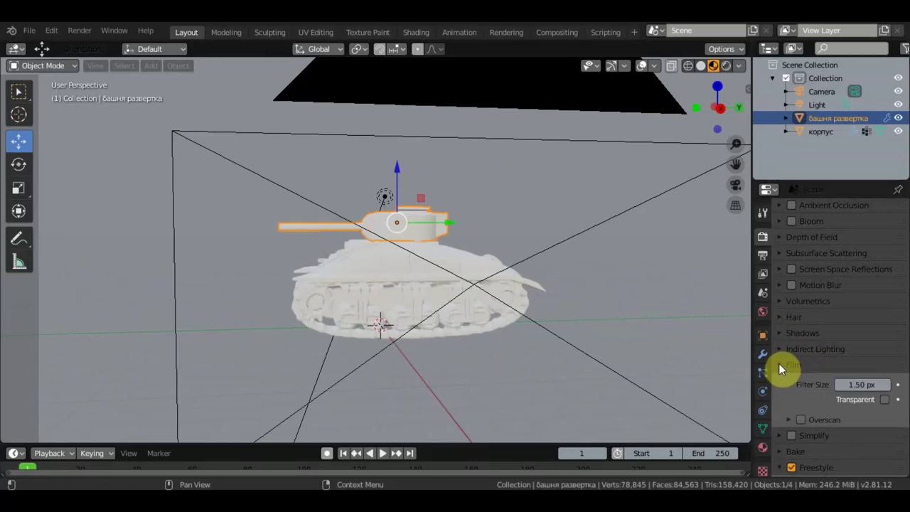
pyautogui.click(884, 400)
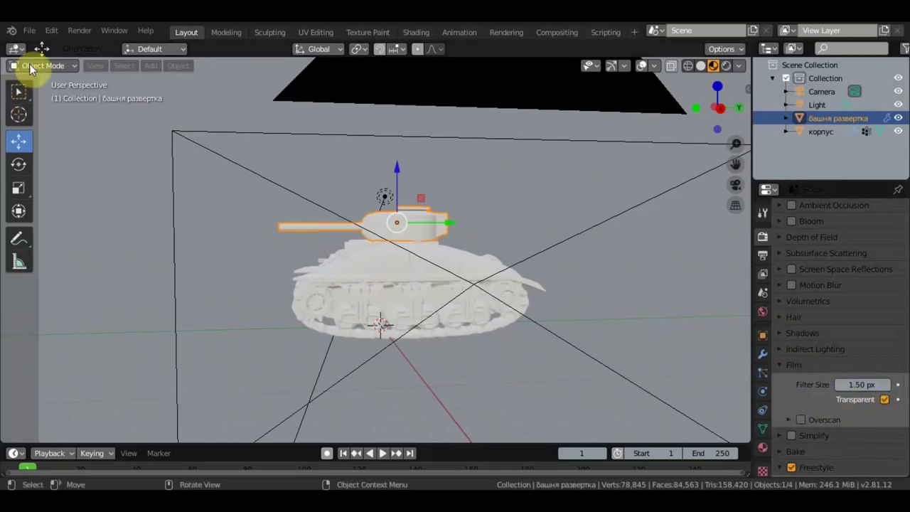
pyautogui.click(76, 31)
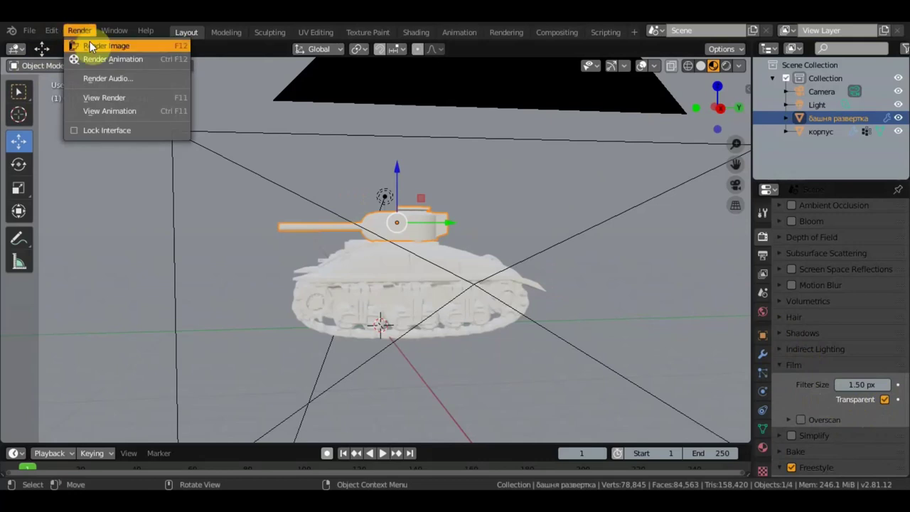
pyautogui.click(90, 45)
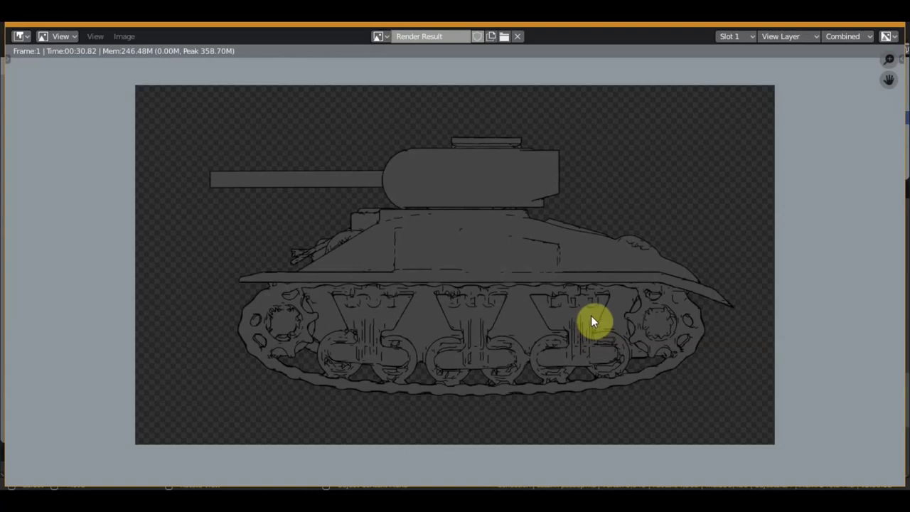
pyautogui.scroll(1, 589, 324)
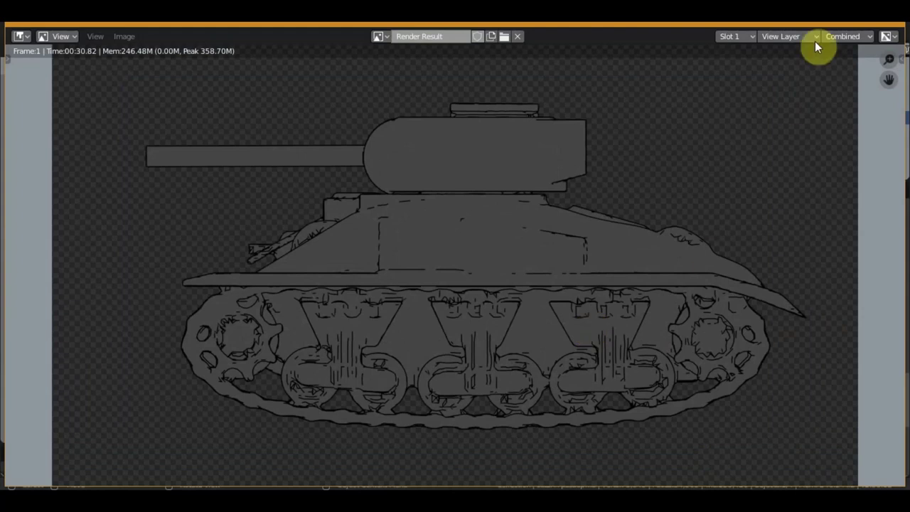
pyautogui.click(887, 25)
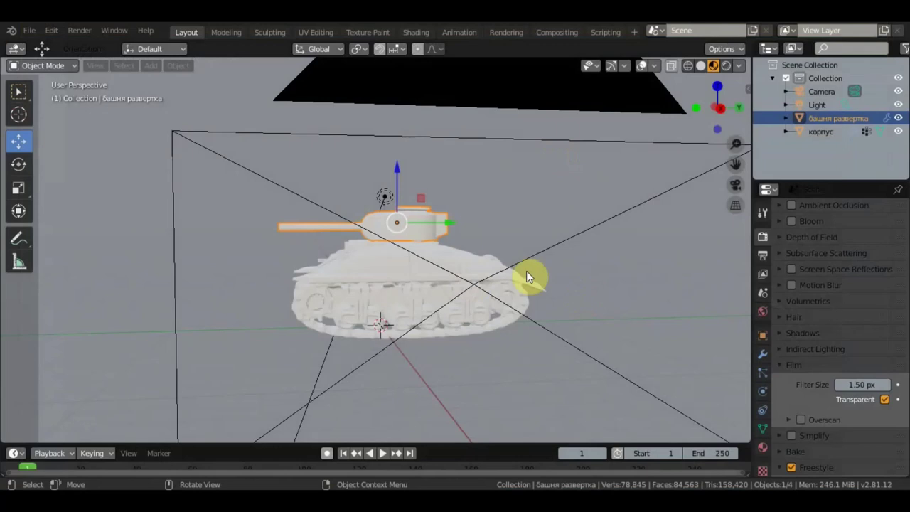
# Back in camera view, turn off Visibility and Image Border in the Freestyle line set's Selection By
pyautogui.press('KP_0')
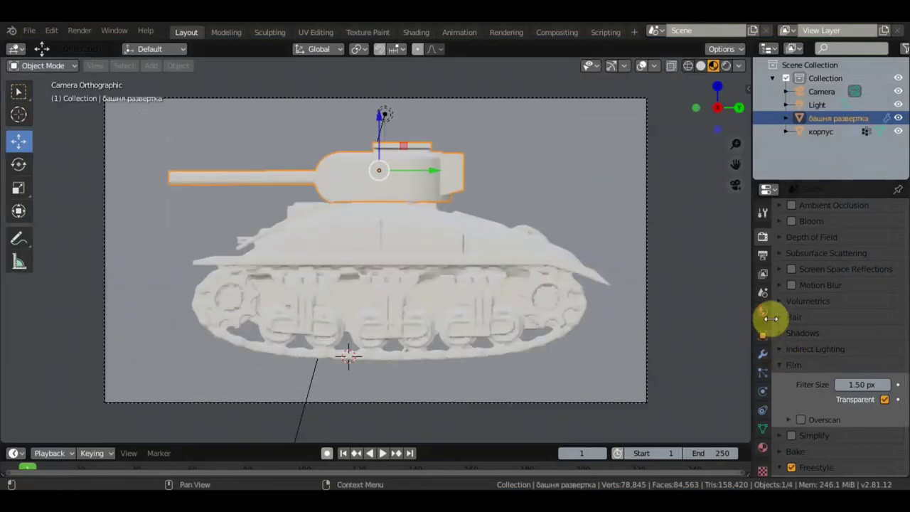
pyautogui.click(762, 276)
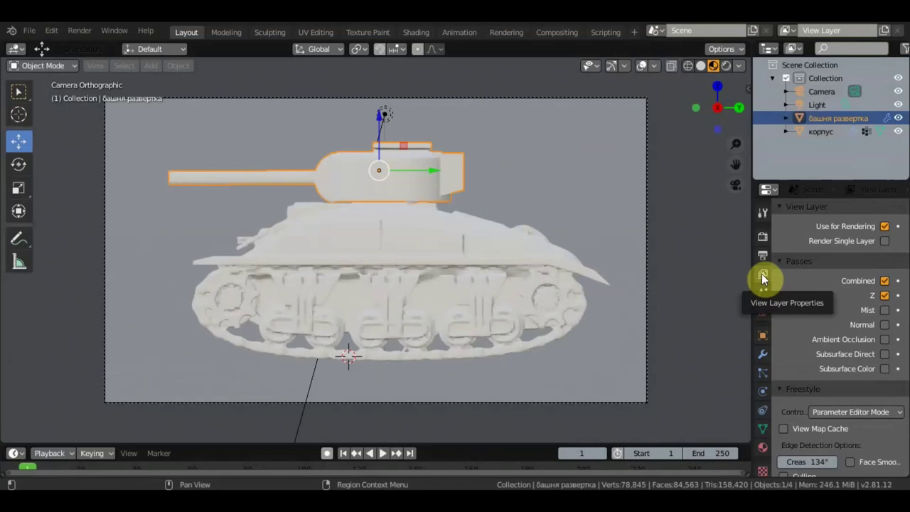
pyautogui.scroll(-5, 885, 363)
pyautogui.scroll(-3, 881, 361)
pyautogui.moveTo(754, 306); pyautogui.dragTo(664, 306)
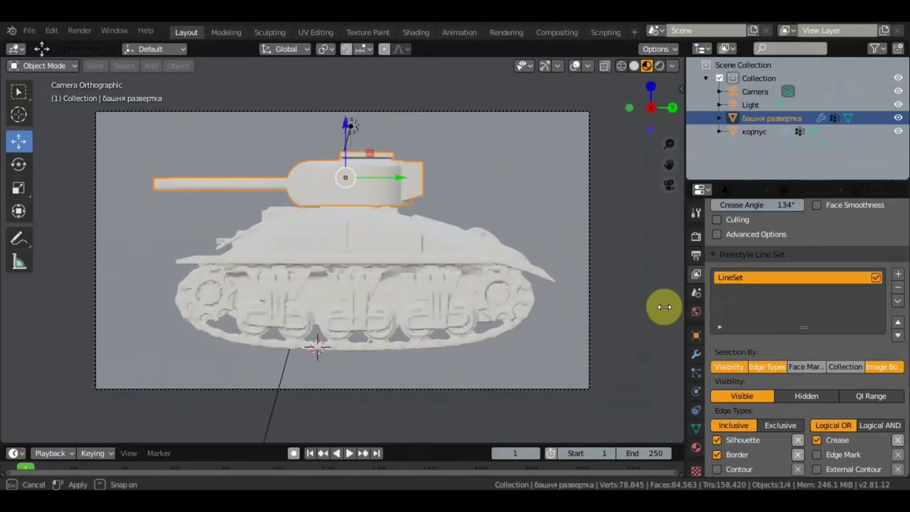
pyautogui.scroll(-1, 847, 331)
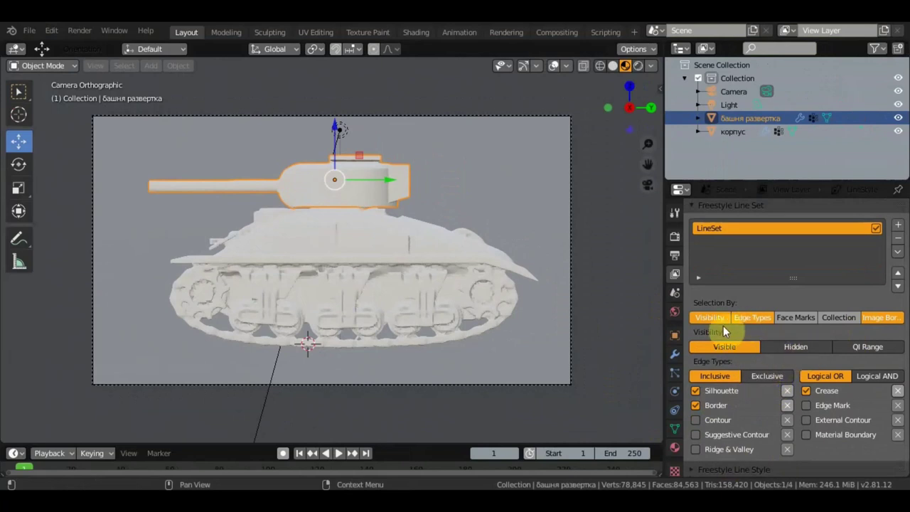
pyautogui.click(705, 317)
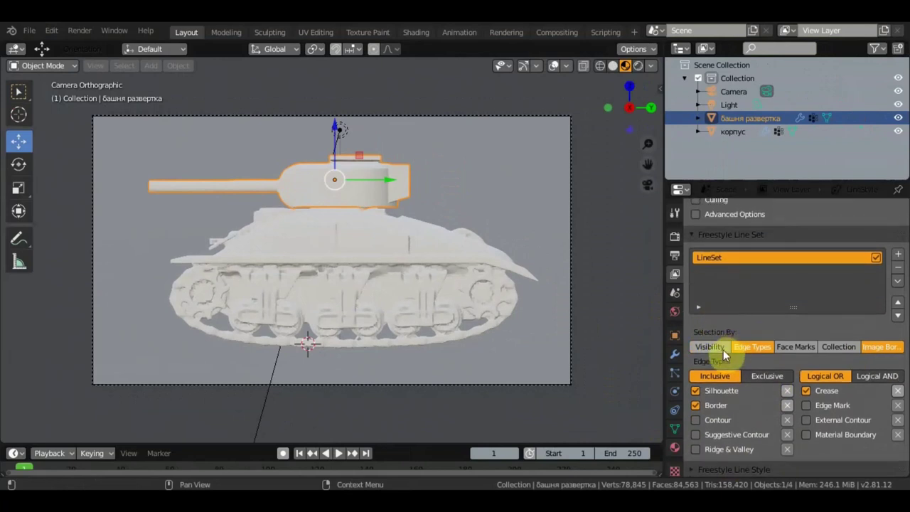
pyautogui.click(882, 347)
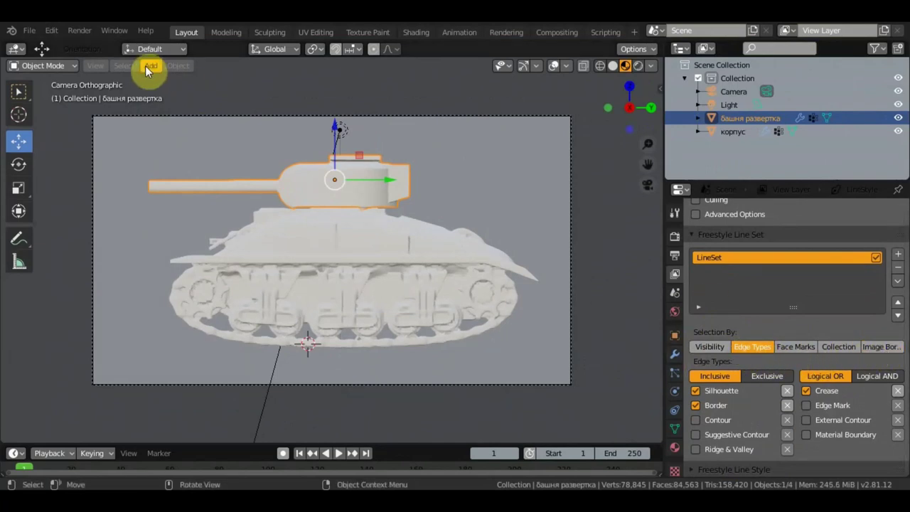
pyautogui.click(79, 30)
pyautogui.click(101, 45)
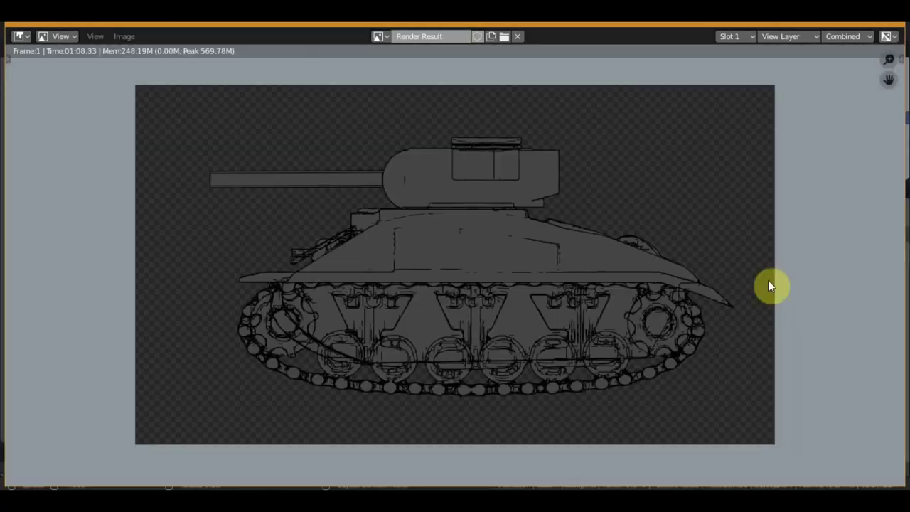
pyautogui.scroll(2, 549, 262)
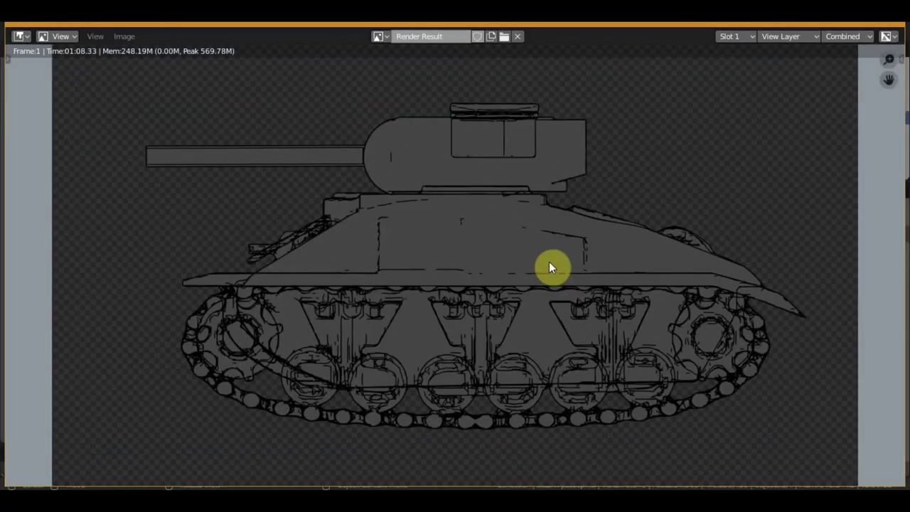
pyautogui.scroll(1, 566, 189)
pyautogui.scroll(-1, 404, 254)
pyautogui.scroll(-1, 455, 257)
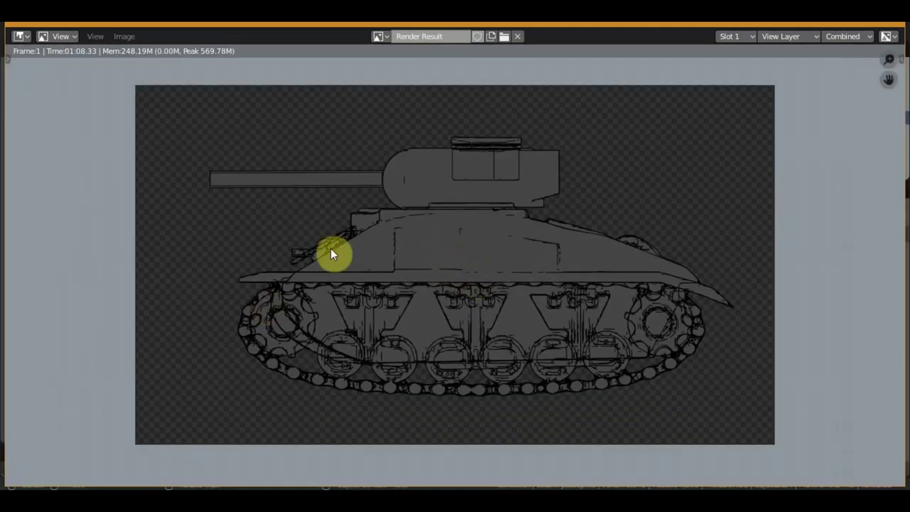
pyautogui.click(899, 24)
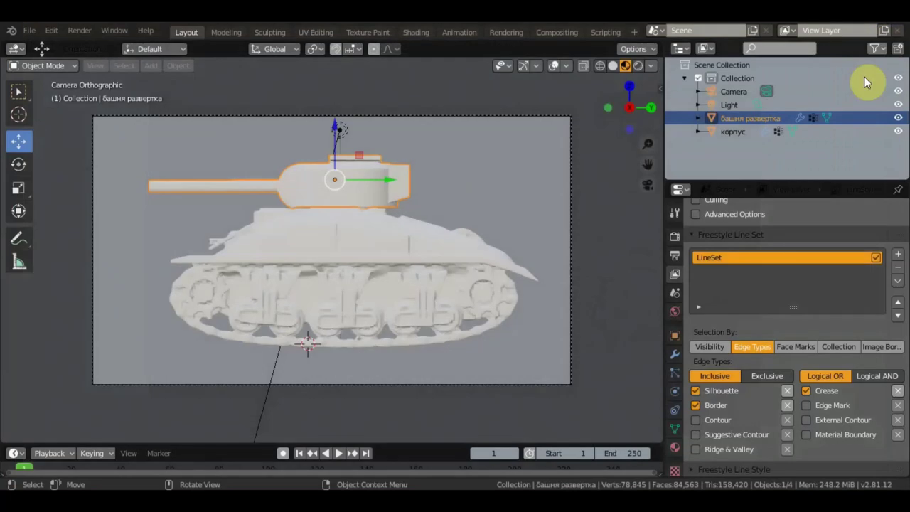
# Set the World surface background colour to white
pyautogui.click(674, 308)
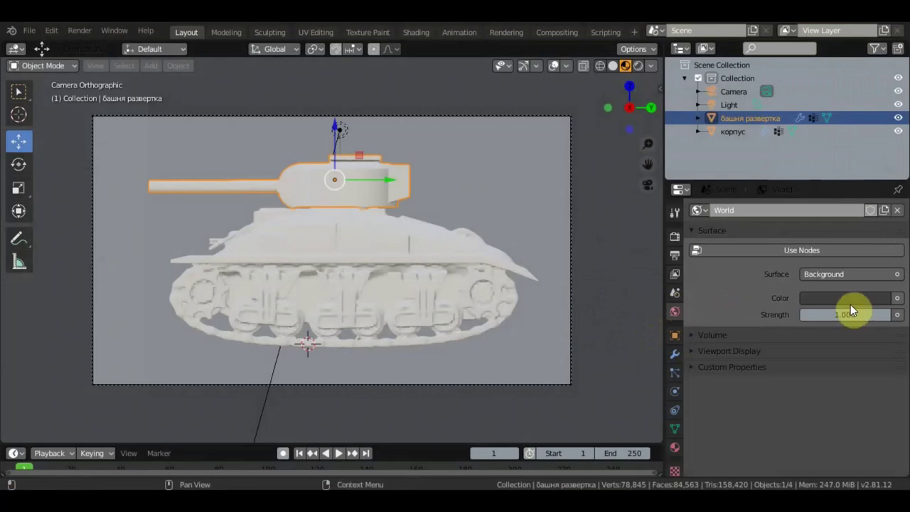
pyautogui.click(674, 292)
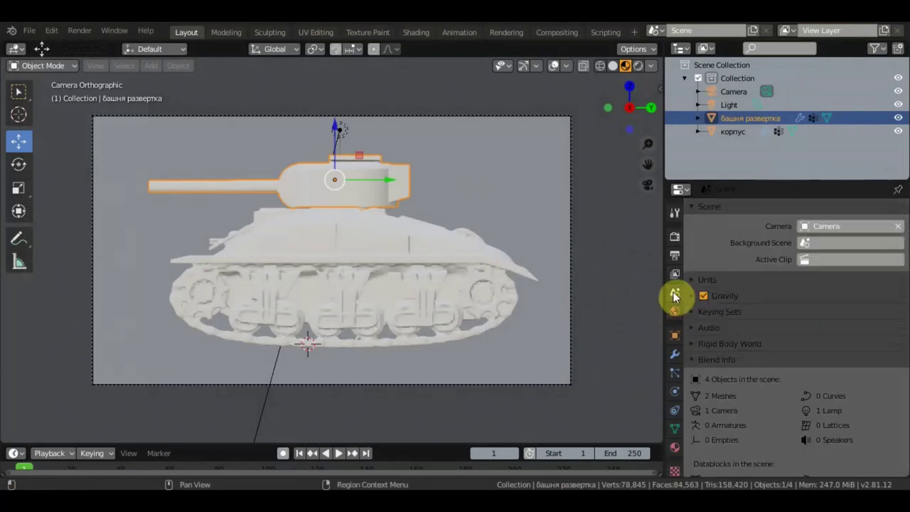
pyautogui.scroll(-3, 759, 319)
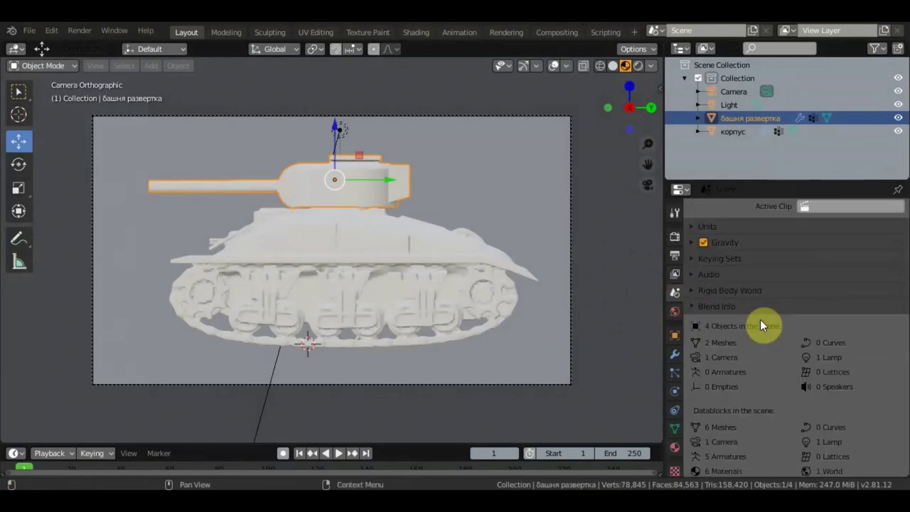
pyautogui.click(675, 312)
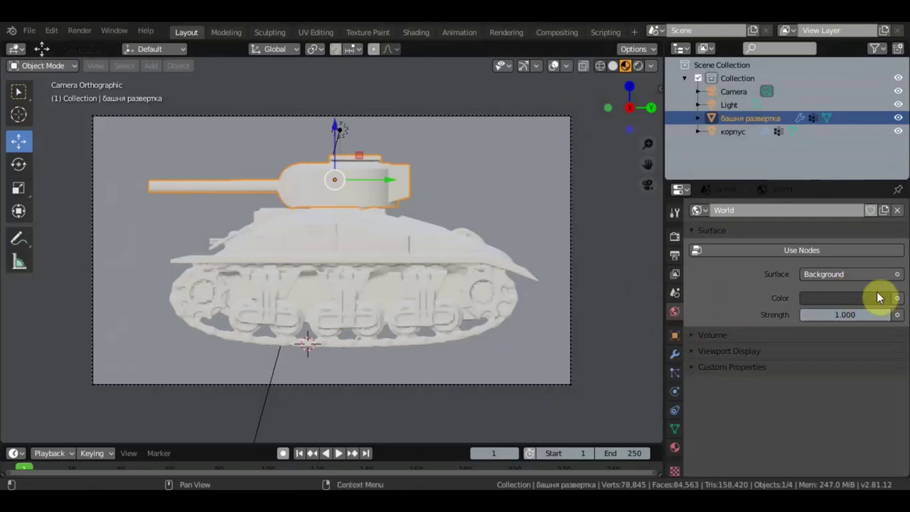
pyautogui.click(696, 335)
pyautogui.click(694, 335)
pyautogui.click(696, 351)
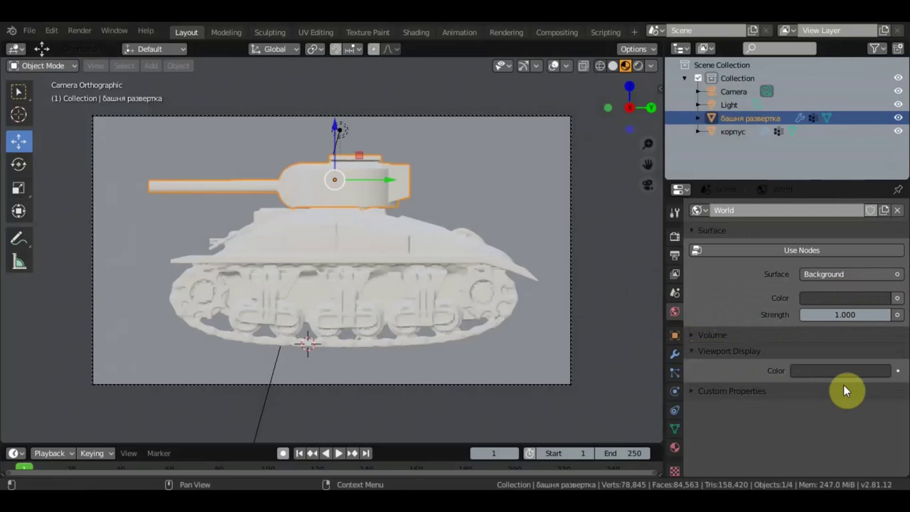
pyautogui.click(883, 299)
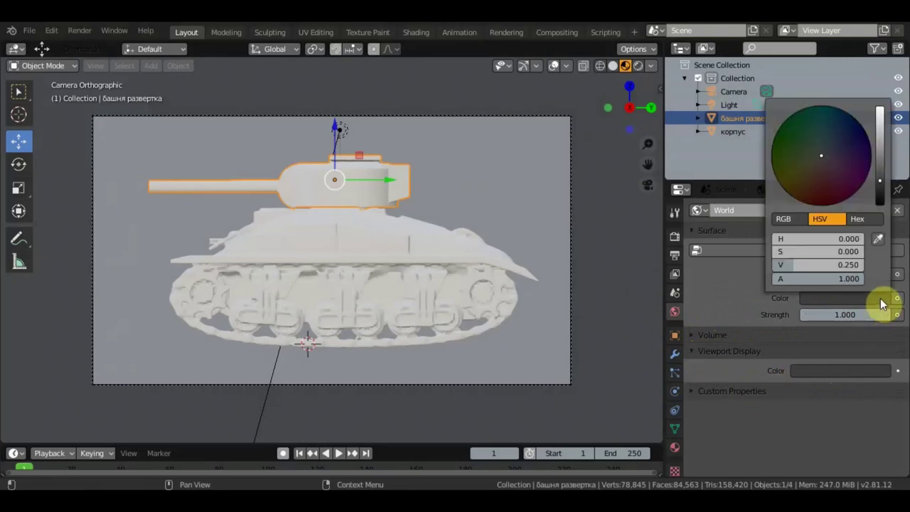
pyautogui.moveTo(879, 180); pyautogui.dragTo(879, 109)
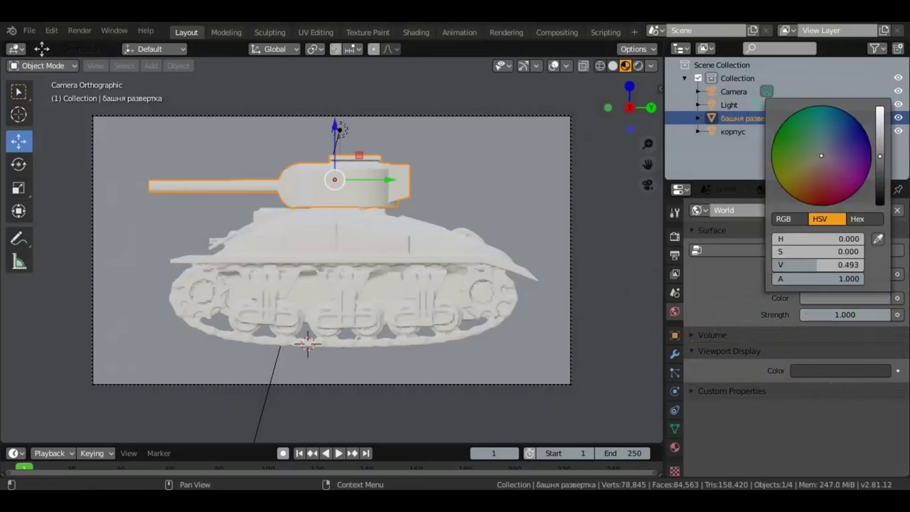
# Raise the World viewport display colour to white as well
pyautogui.click(864, 370)
pyautogui.moveTo(880, 268); pyautogui.dragTo(879, 186)
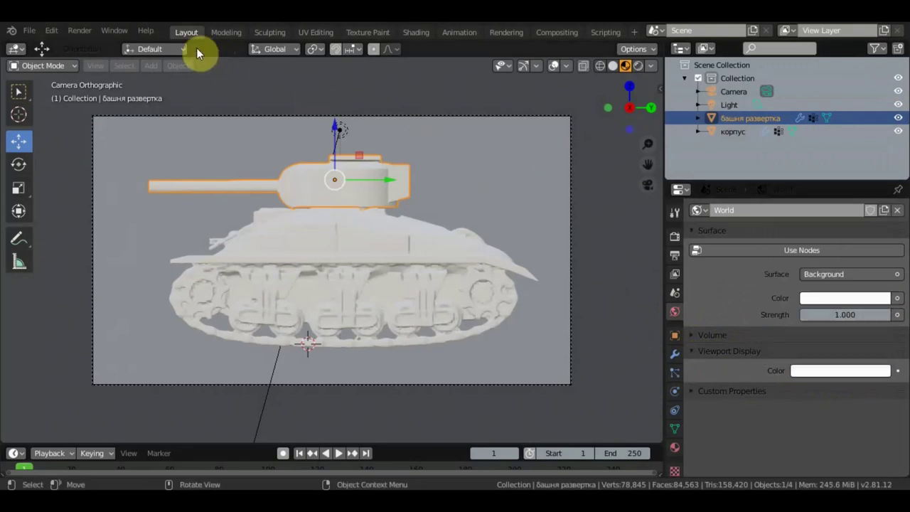
pyautogui.click(80, 30)
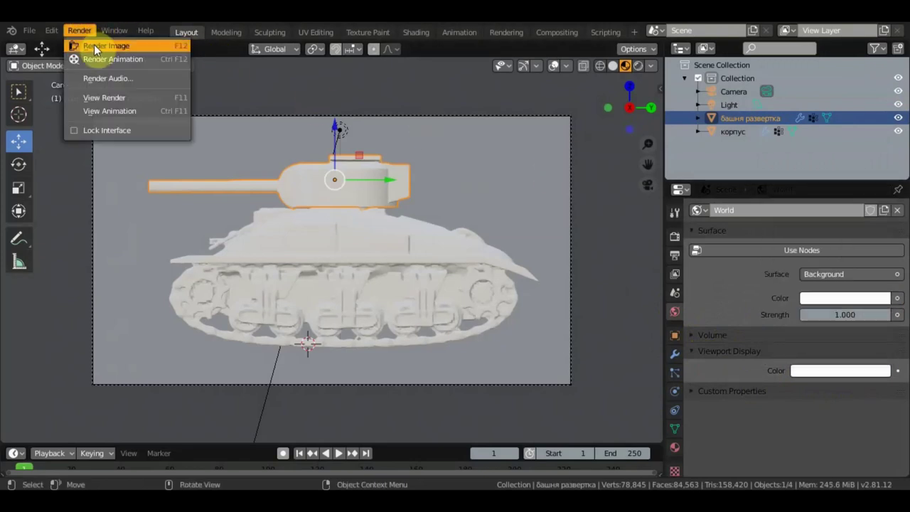
# Render a test image of the tank against the white world, then close the render result
pyautogui.click(100, 45)
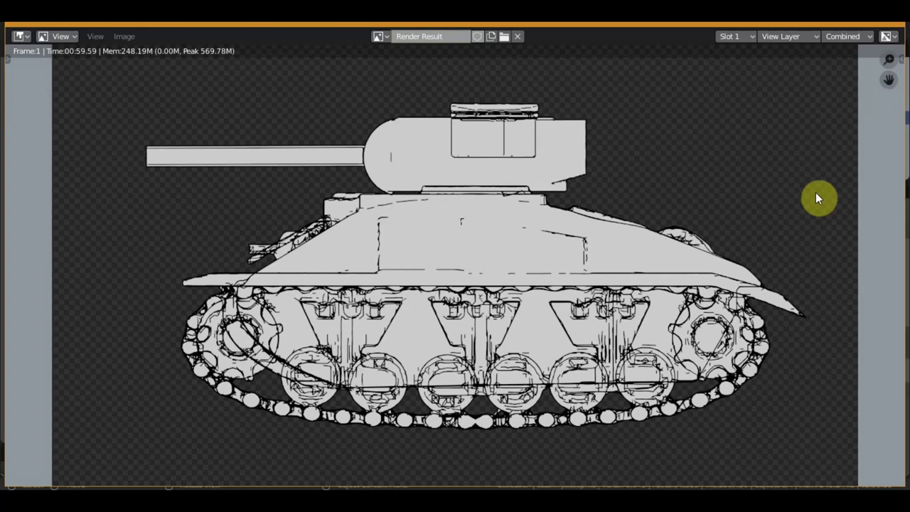
pyautogui.press('Escape')
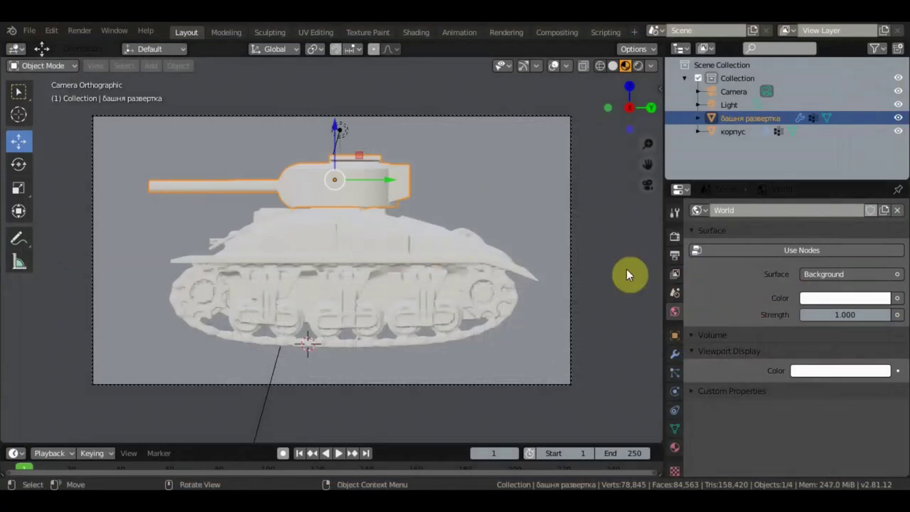
# In the Freestyle line set edge types, uncheck Border and Silhouette and check Contour
pyautogui.click(675, 276)
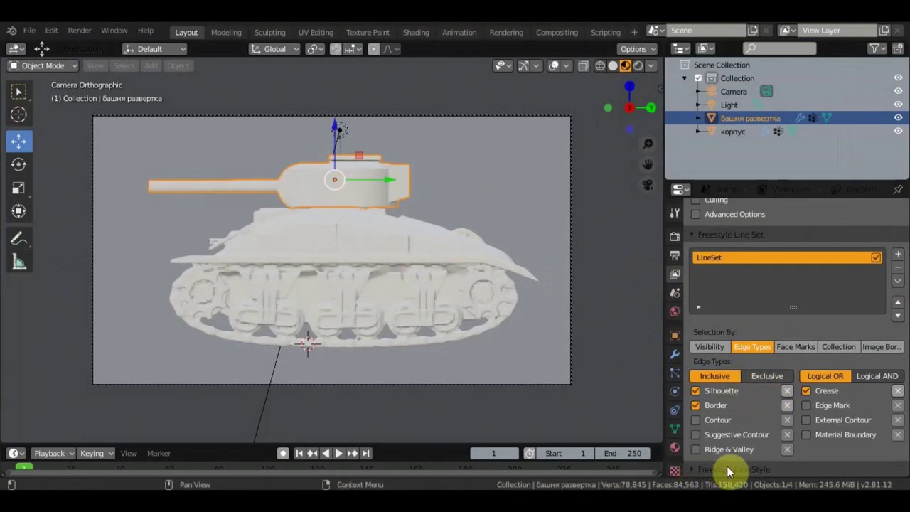
pyautogui.scroll(-1, 725, 466)
pyautogui.scroll(-2, 735, 463)
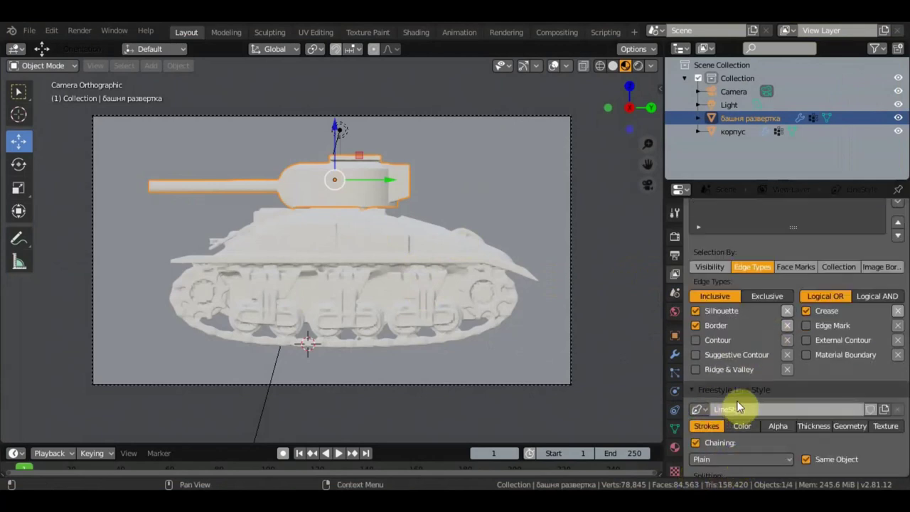
pyautogui.click(696, 324)
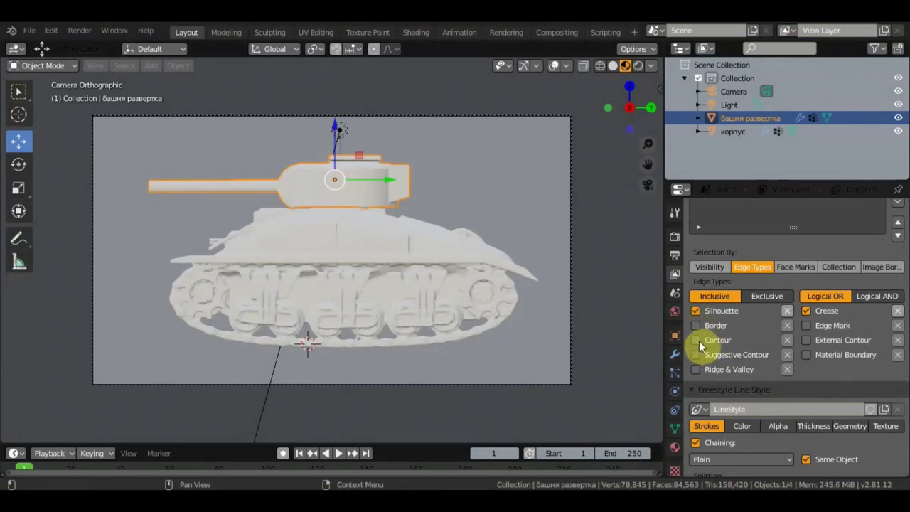
pyautogui.click(695, 339)
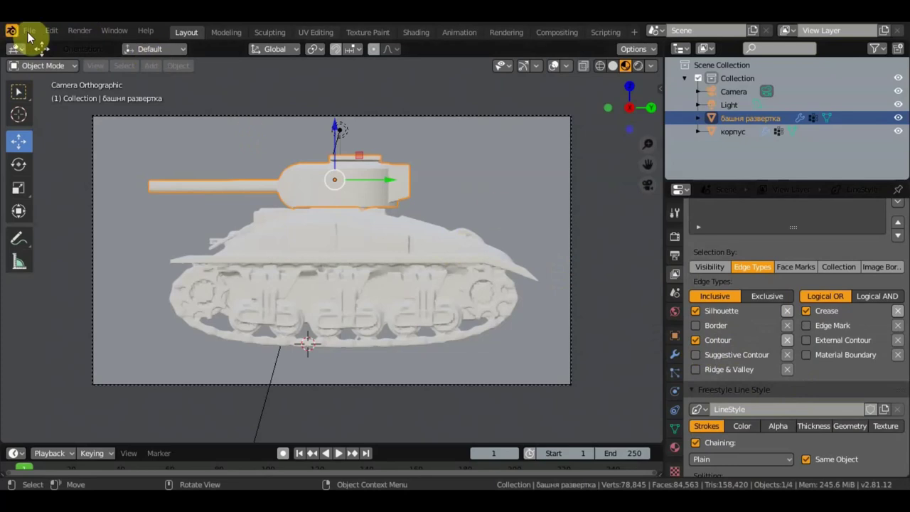
pyautogui.click(694, 311)
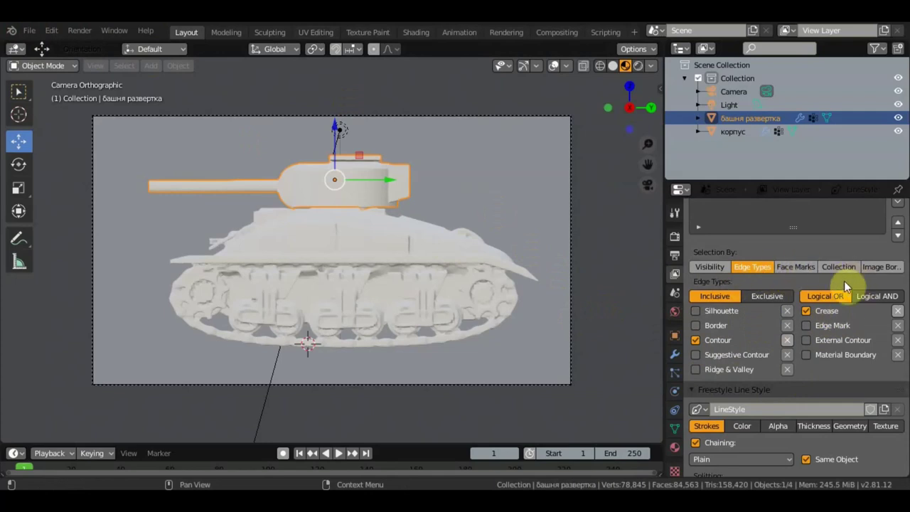
# Toggle feature-edge Chaining off and back on so it stays enabled
pyautogui.scroll(-3, 806, 330)
pyautogui.scroll(-3, 806, 330)
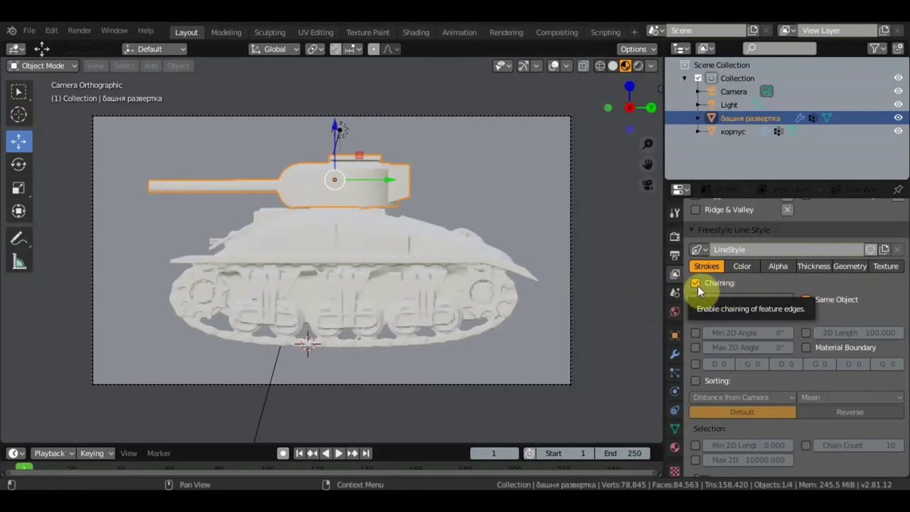
pyautogui.click(694, 284)
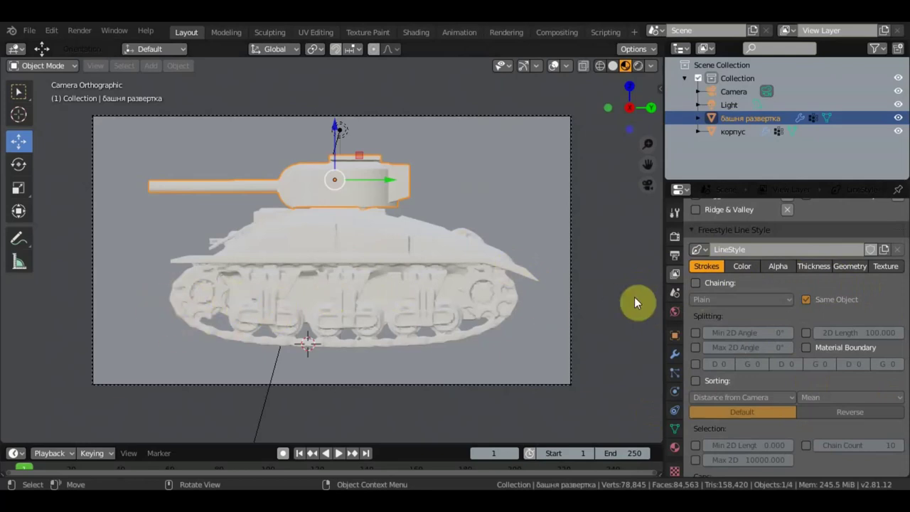
pyautogui.click(695, 282)
pyautogui.click(695, 283)
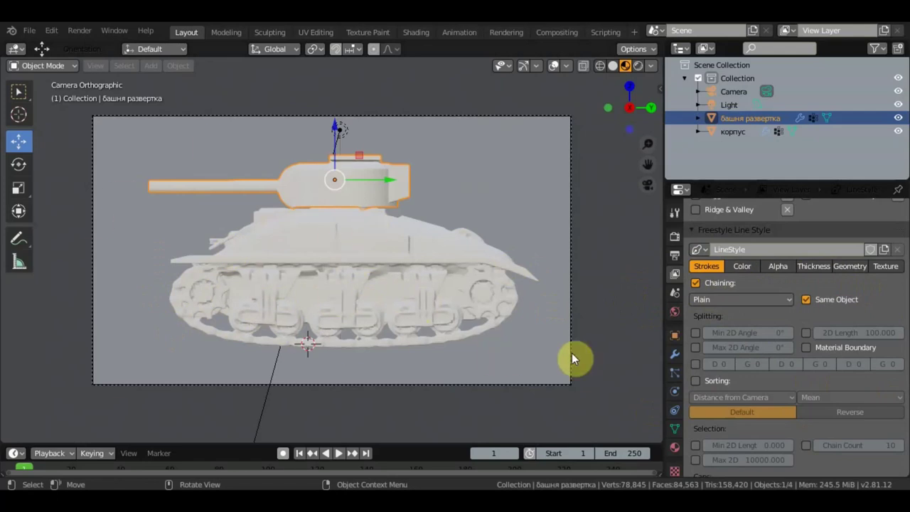
pyautogui.scroll(-2, 715, 331)
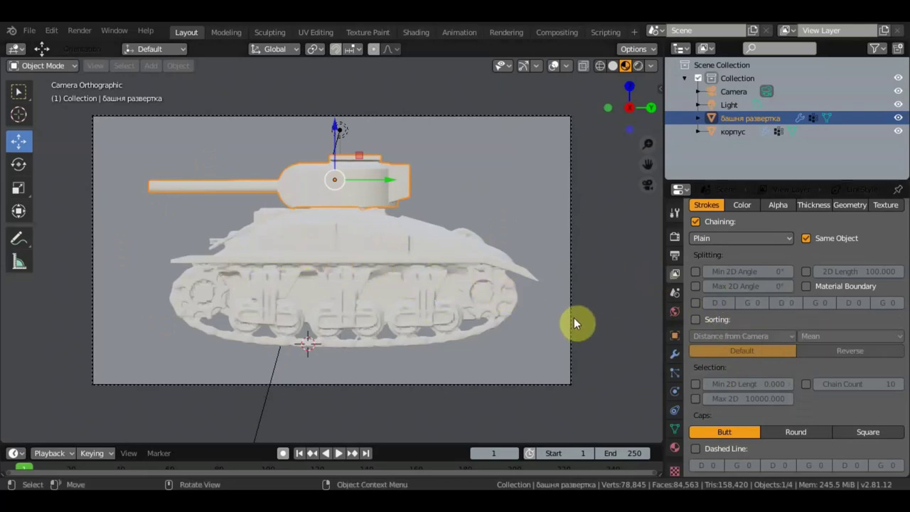
pyautogui.click(676, 446)
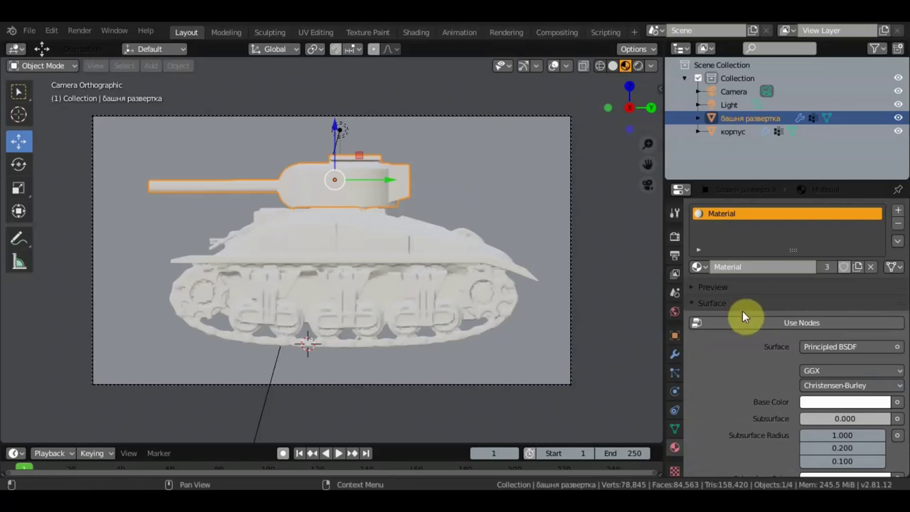
# Set the tank material's Blend Mode to Alpha Blend
pyautogui.scroll(-5, 785, 354)
pyautogui.scroll(3, 785, 353)
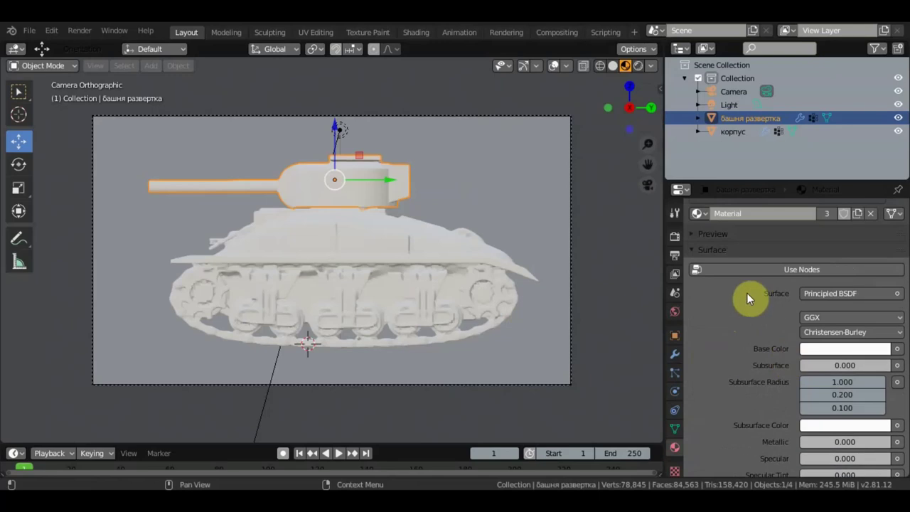
pyautogui.click(693, 249)
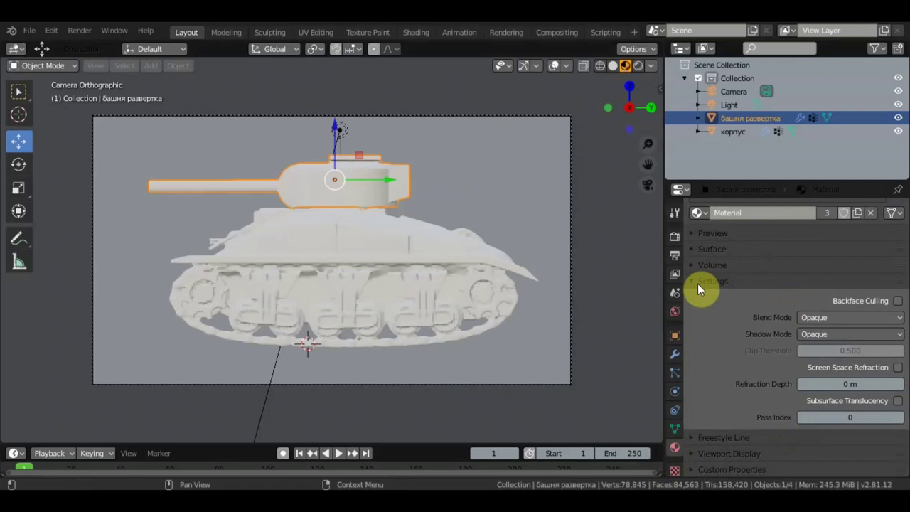
pyautogui.click(853, 317)
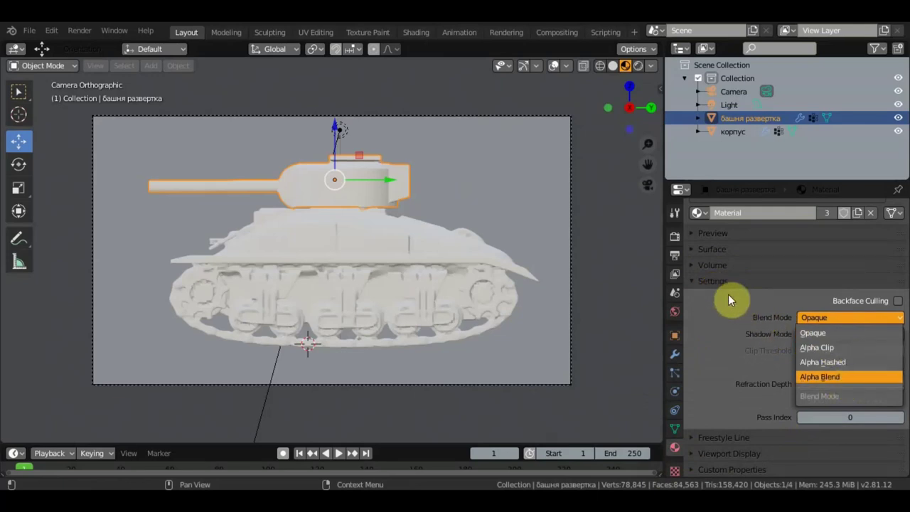
pyautogui.press('Return')
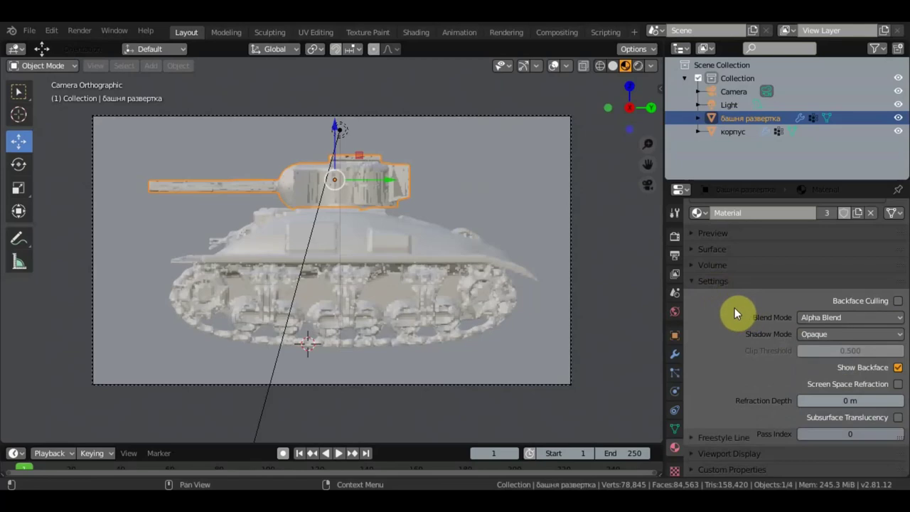
# Lower the material's surface Alpha from 1 to 0.000
pyautogui.scroll(2, 746, 320)
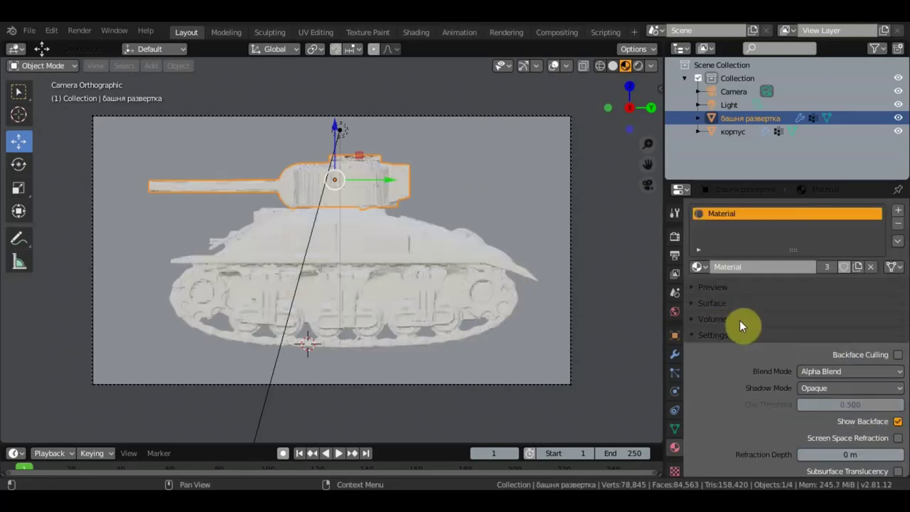
pyautogui.click(692, 304)
pyautogui.scroll(-2, 773, 370)
pyautogui.scroll(-6, 773, 371)
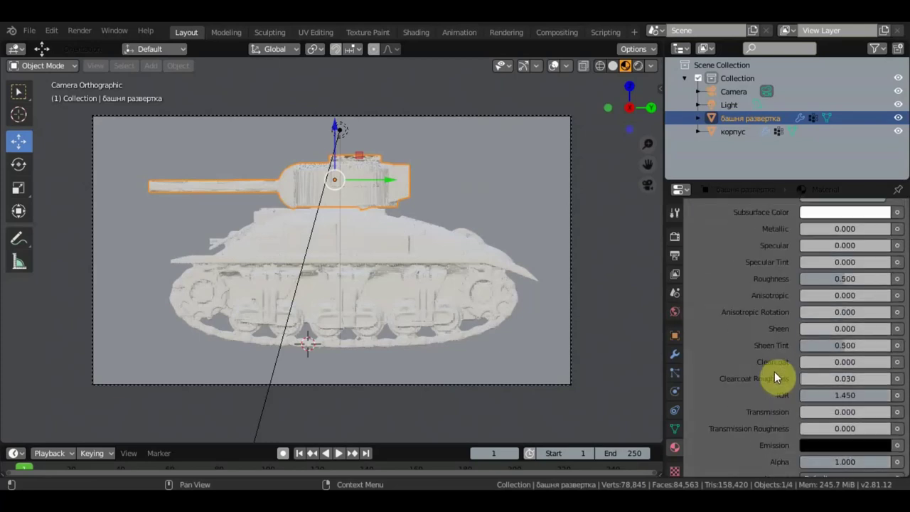
pyautogui.scroll(-4, 774, 371)
pyautogui.moveTo(853, 354); pyautogui.dragTo(811, 355)
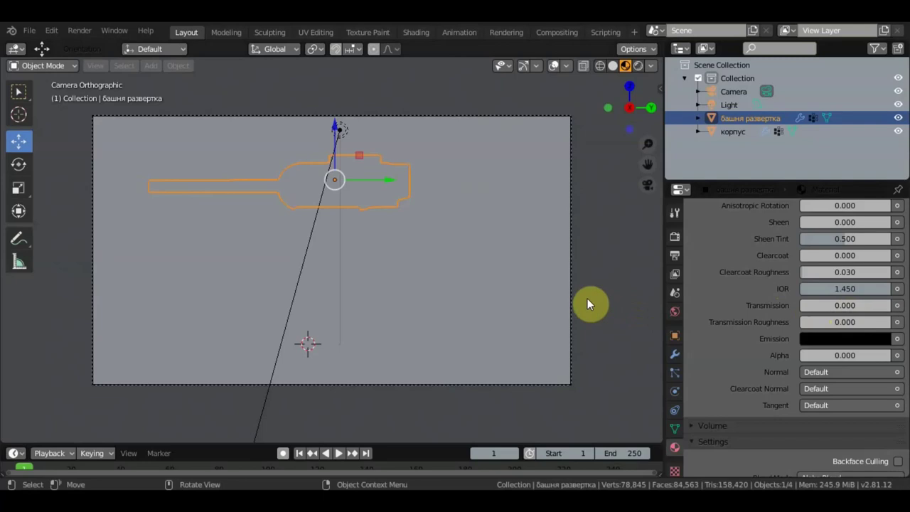
pyautogui.scroll(2, 299, 273)
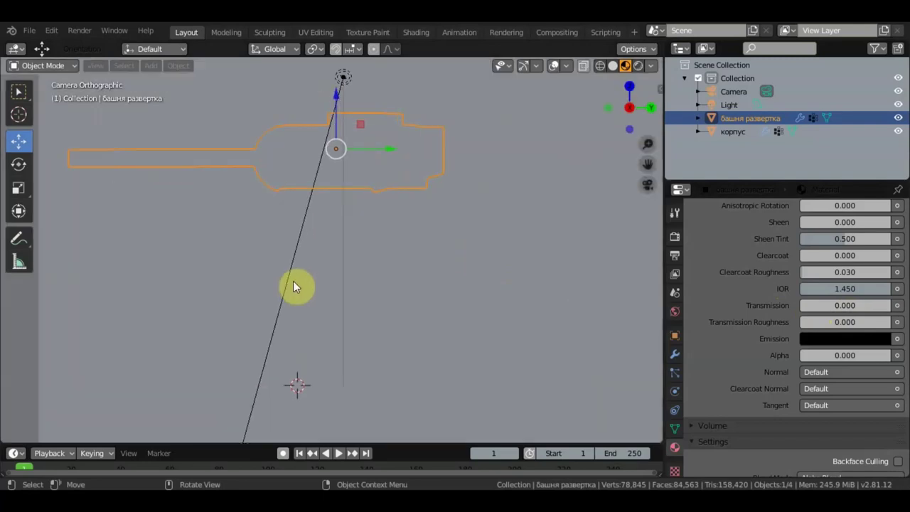
pyautogui.scroll(-1, 295, 287)
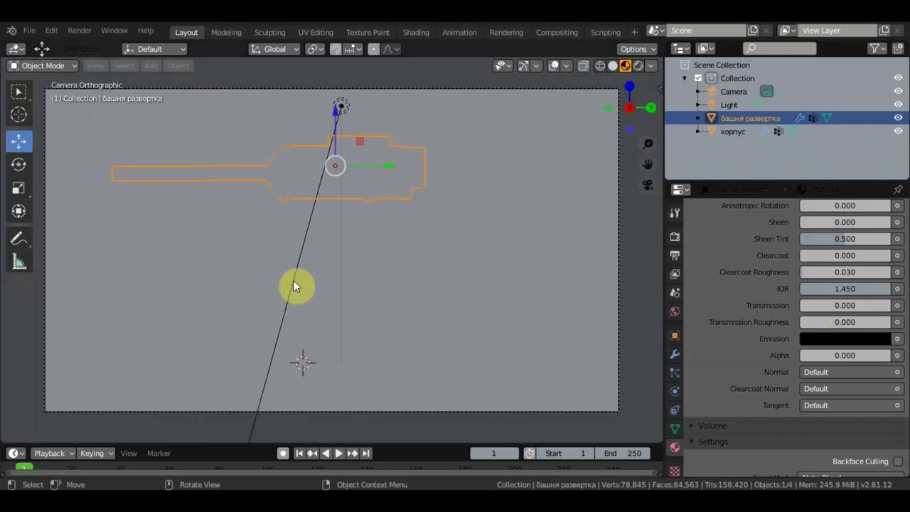
pyautogui.click(631, 252)
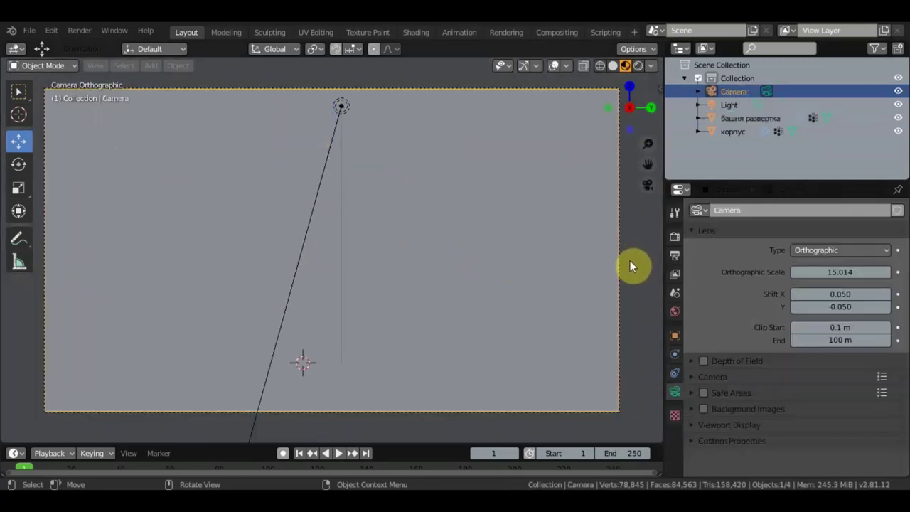
# Render the current frame and zoom out so the whole tank outline fits in view
pyautogui.click(76, 30)
pyautogui.click(96, 46)
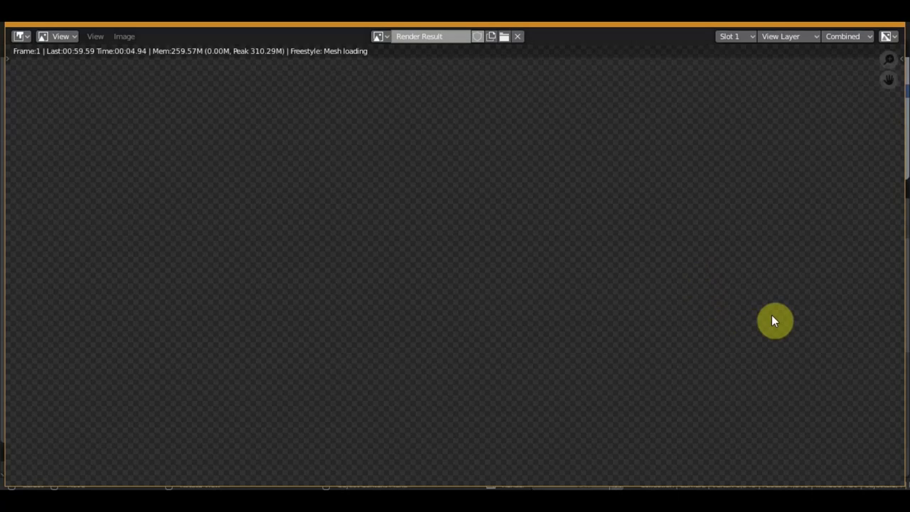
pyautogui.scroll(-2, 597, 291)
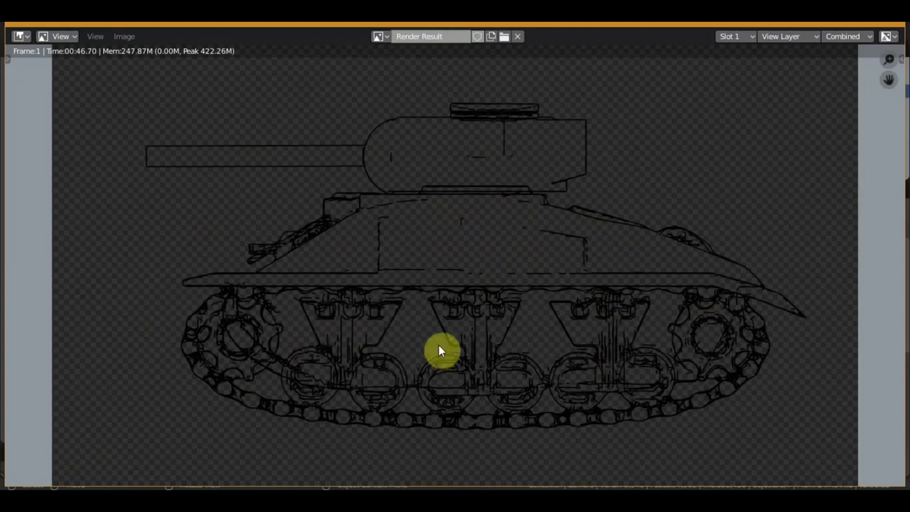
# Save the render to the Desktop as untitled3.png, PNG format with RGBA colour
pyautogui.click(123, 37)
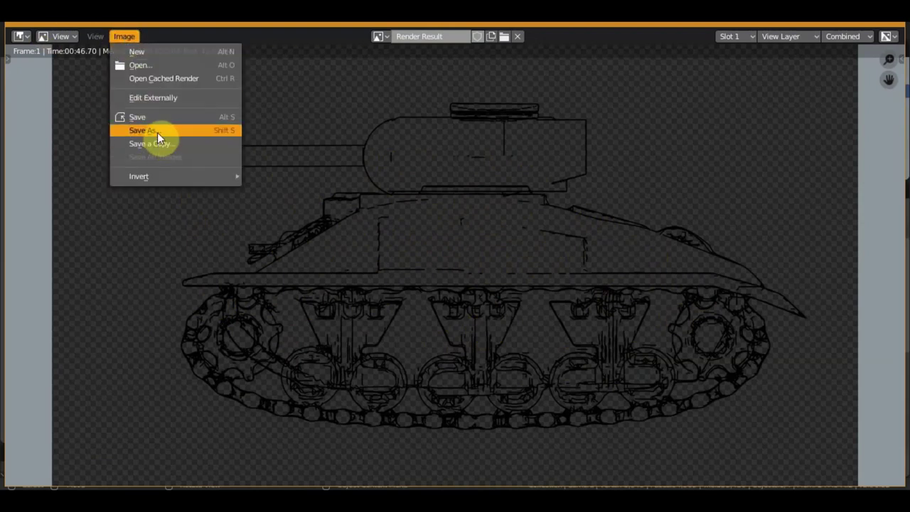
pyautogui.click(157, 132)
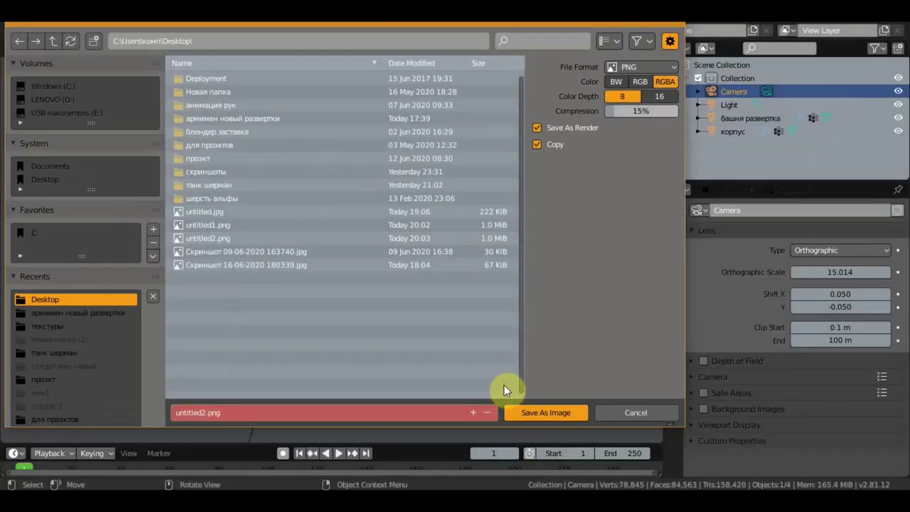
pyautogui.click(472, 412)
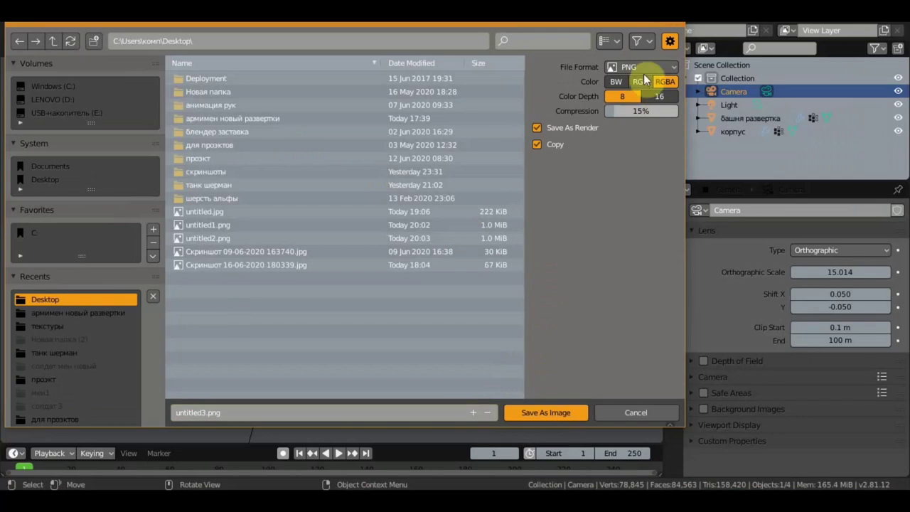
pyautogui.click(652, 66)
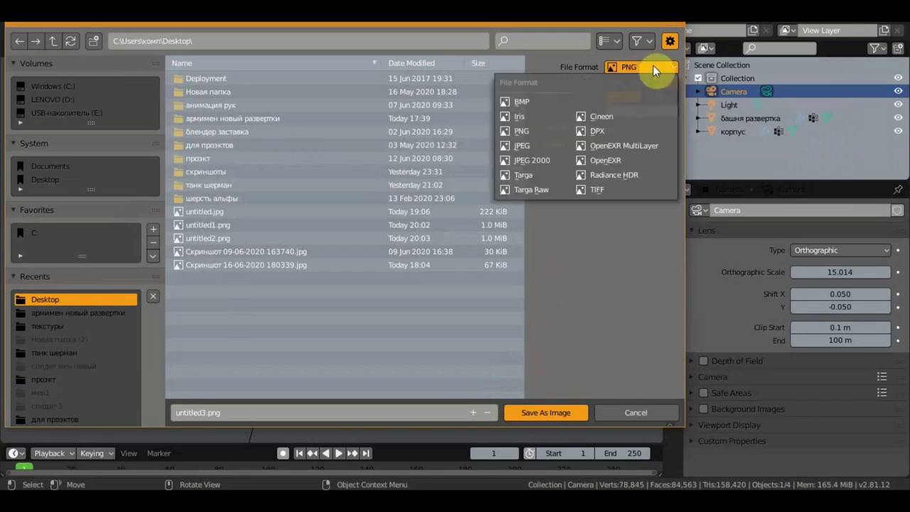
pyautogui.click(653, 66)
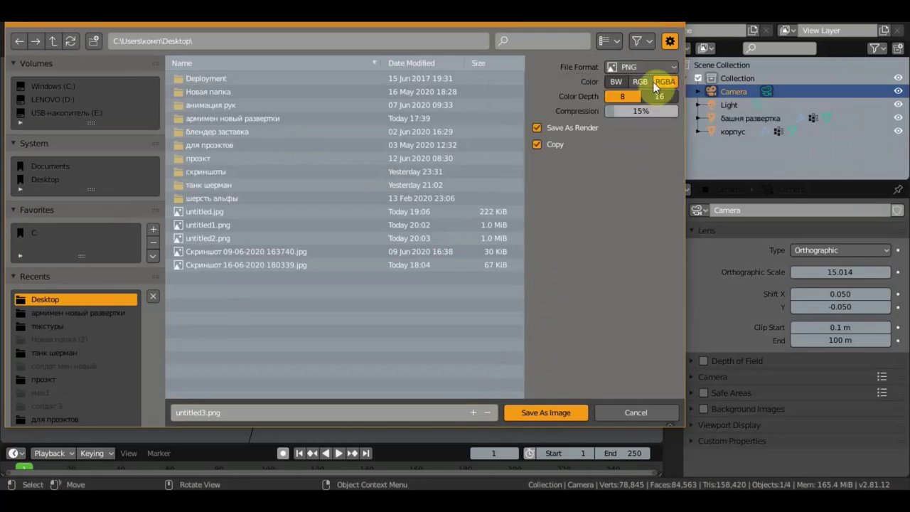
pyautogui.click(664, 81)
pyautogui.click(533, 417)
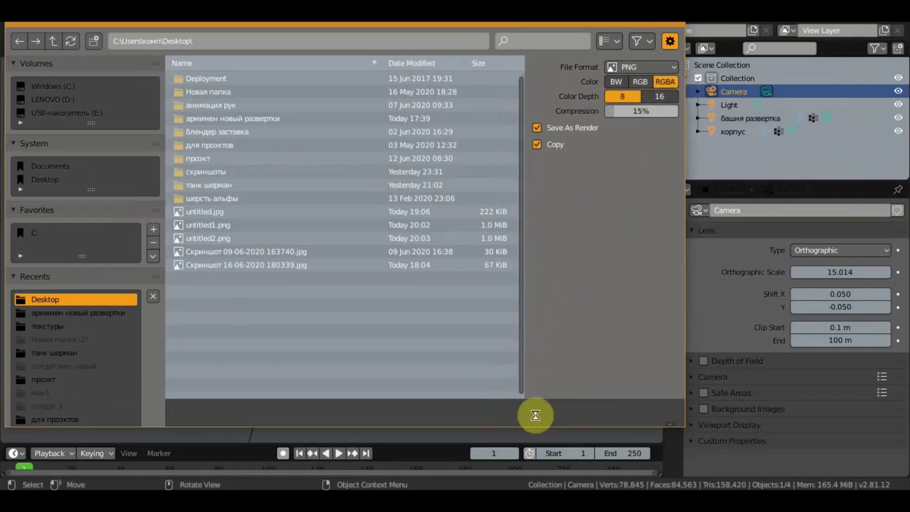